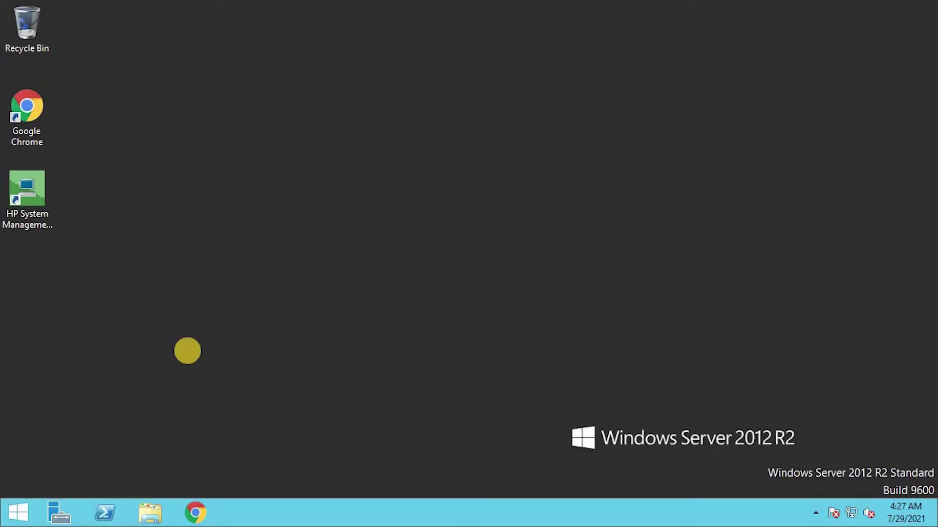
- Open Server Manager in full size and launch Internet Information Services (IIS) Manager from it
click(58, 513)
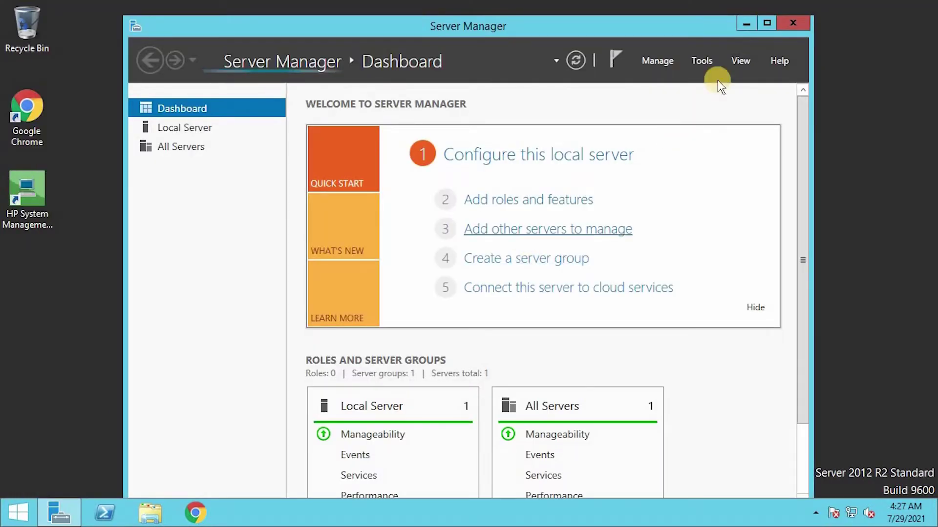
click(766, 22)
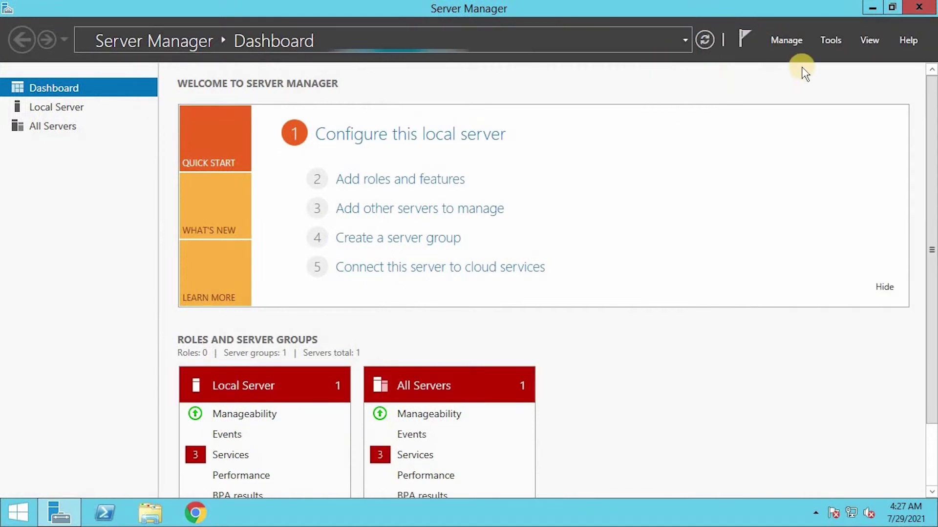
click(830, 40)
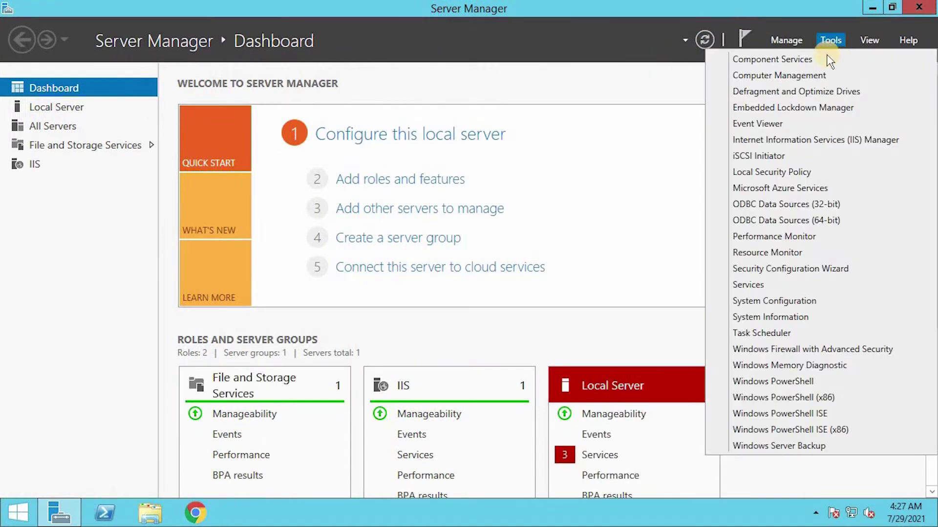
click(796, 137)
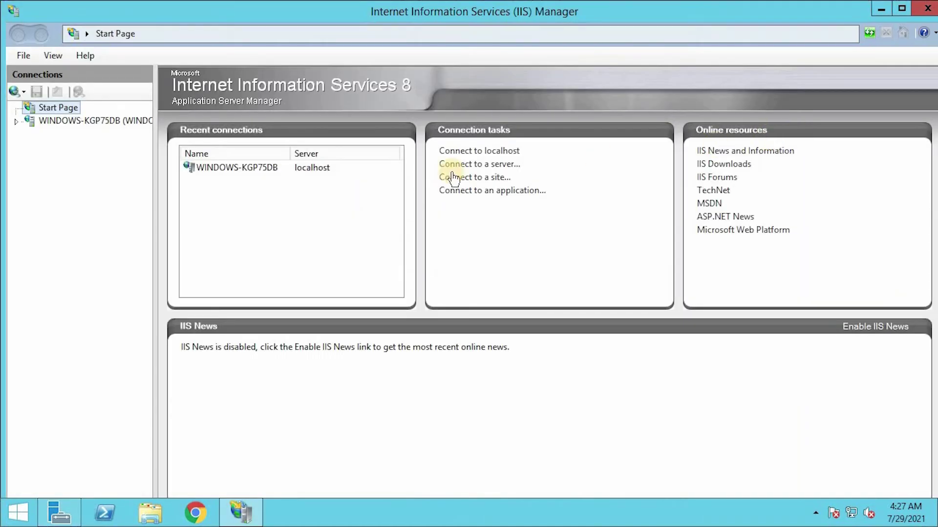
- Start the Snipe IT website under the local server's sites, declining the Microsoft Web Platform offer
click(15, 125)
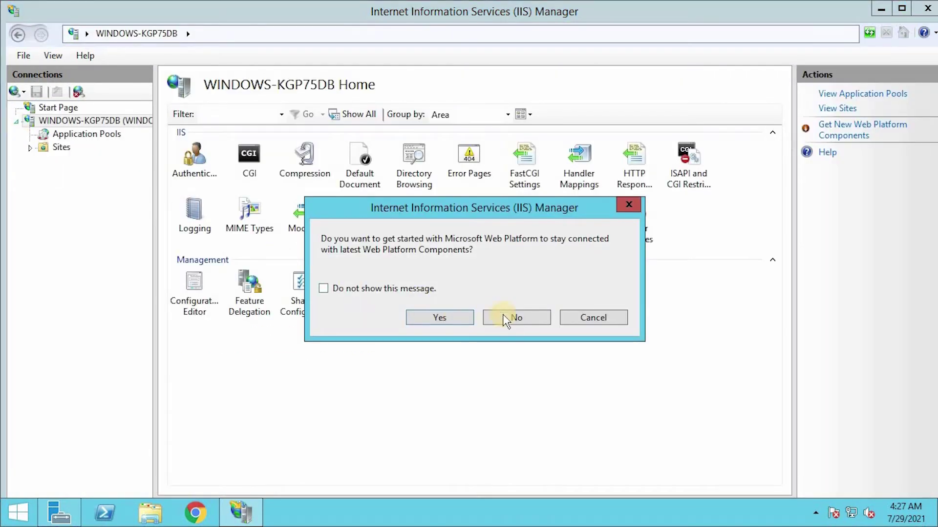
click(510, 316)
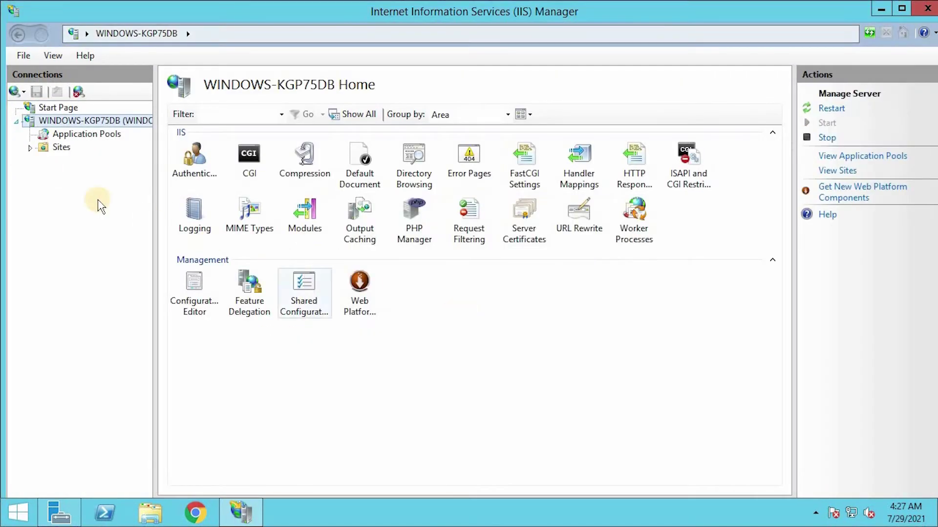
click(30, 147)
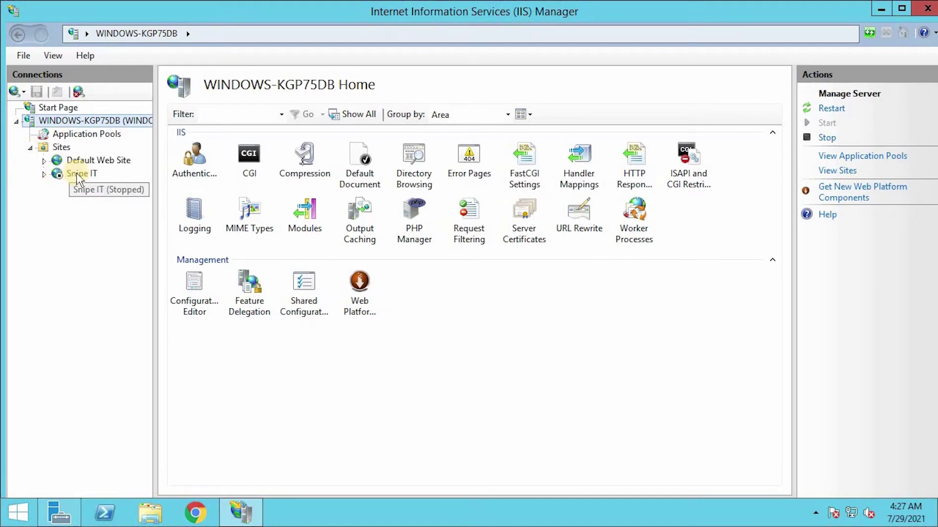
click(76, 173)
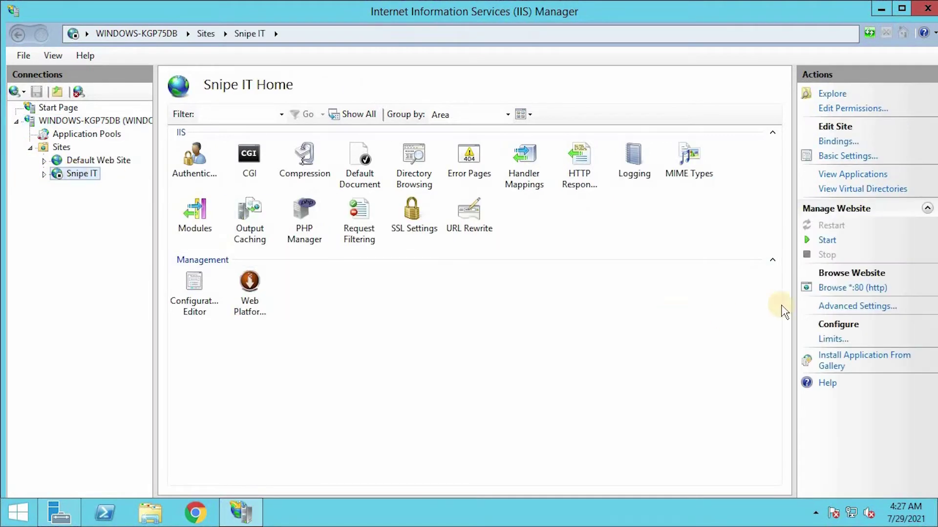
click(828, 243)
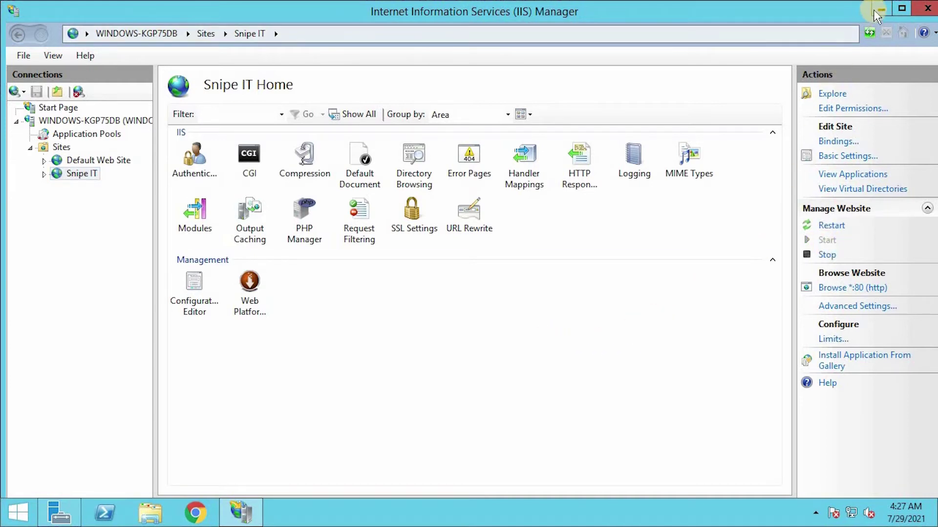
- Switch to Chrome, load localhost and examine the Database entry of the Snipe-IT pre-flight check
click(197, 514)
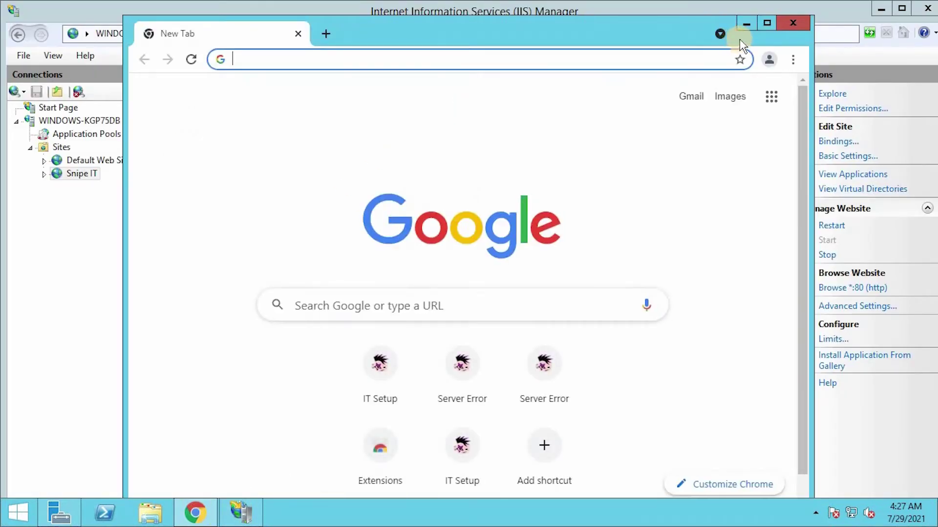
double_click(625, 38)
click(462, 42)
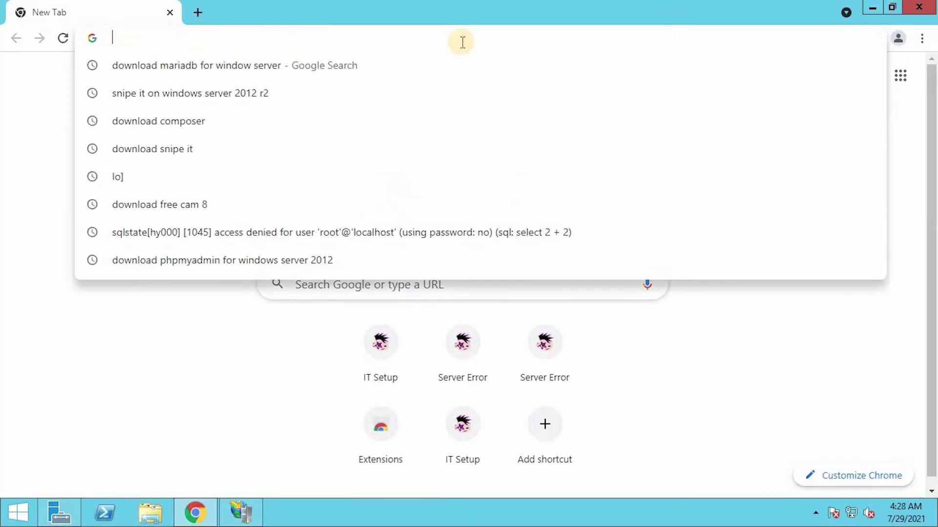
text(localhost)
key(Return)
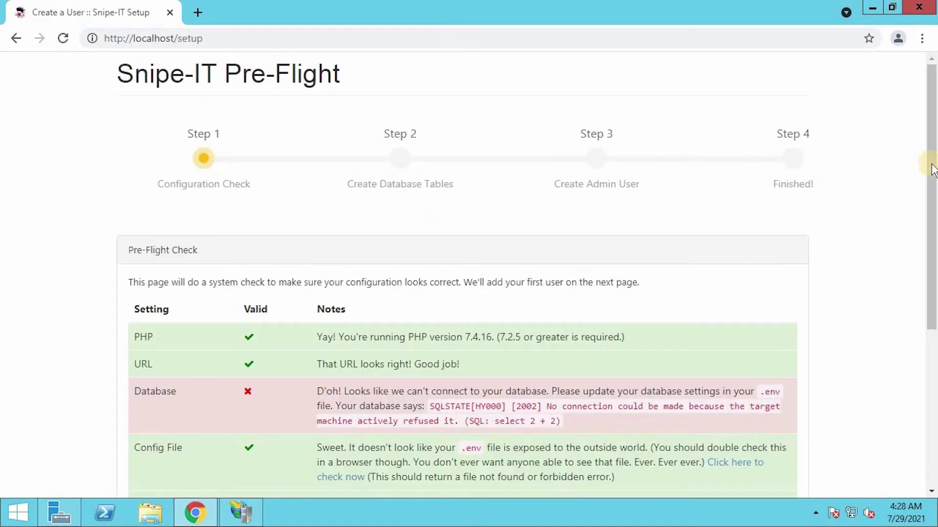
drag(930, 173, 932, 282)
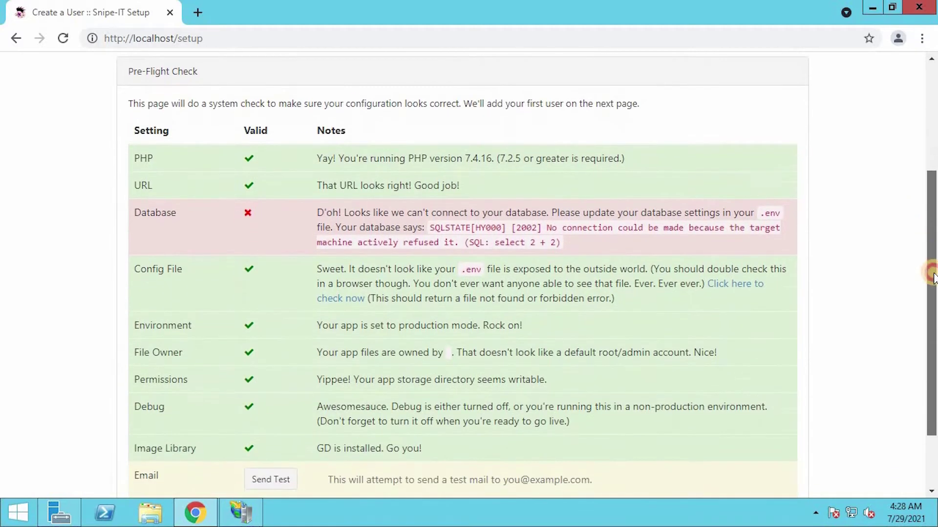
drag(430, 226, 596, 238)
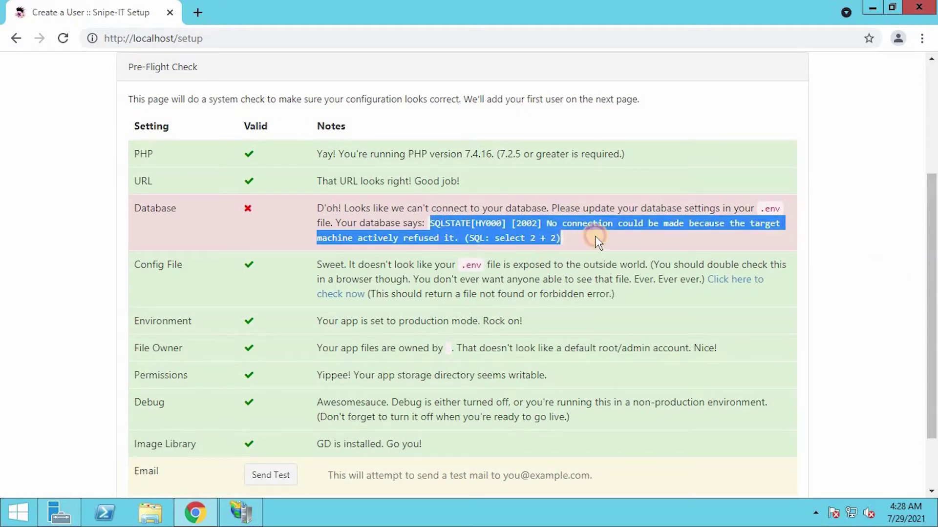
click(595, 236)
scroll(683, 163, up, 4)
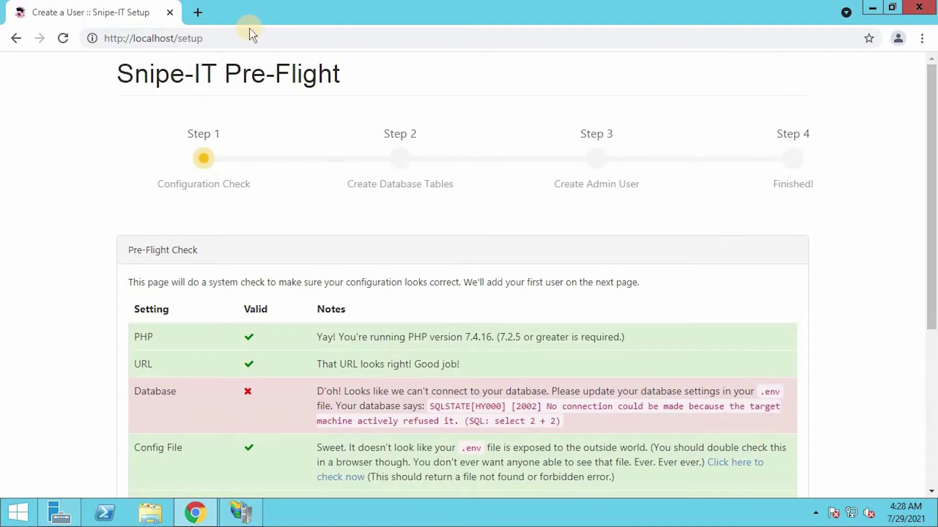
- Search Google in a new browser tab for "download mariadb for windows server"
click(196, 13)
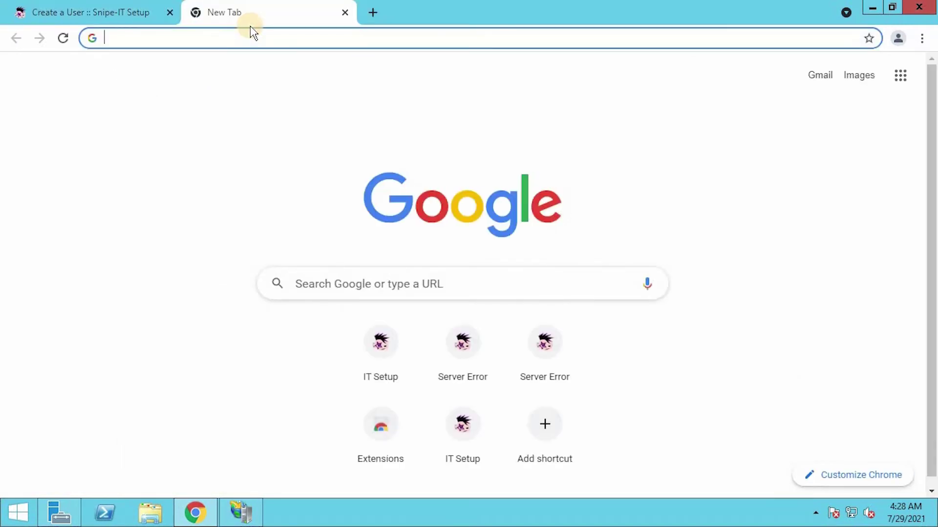
text(downloa)
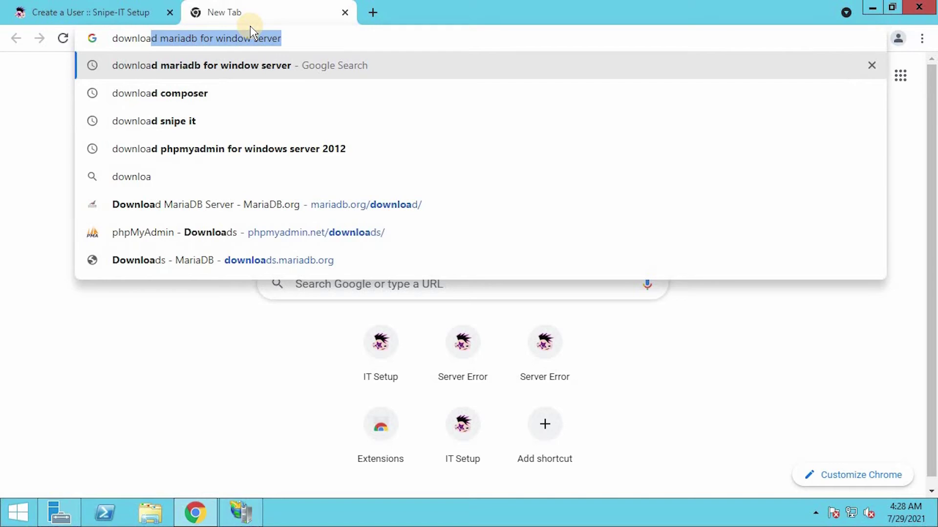
text(d m)
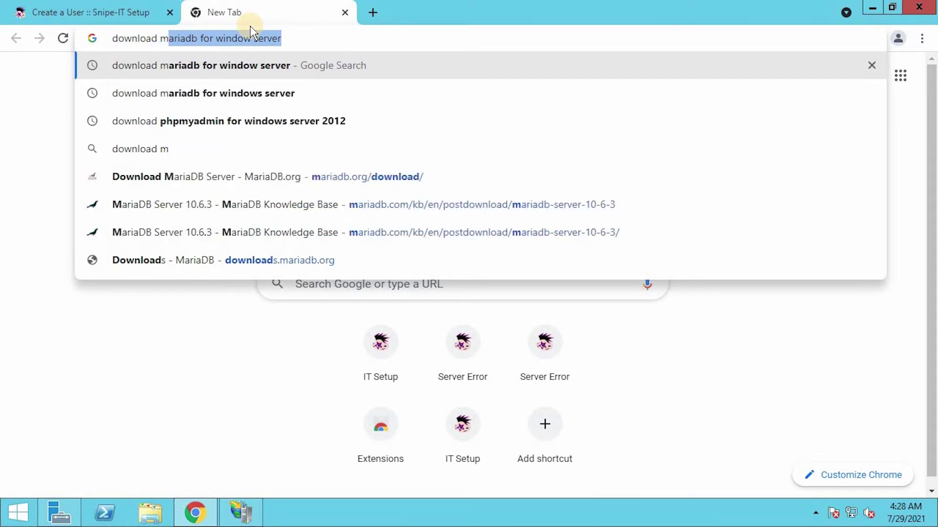
text(aria)
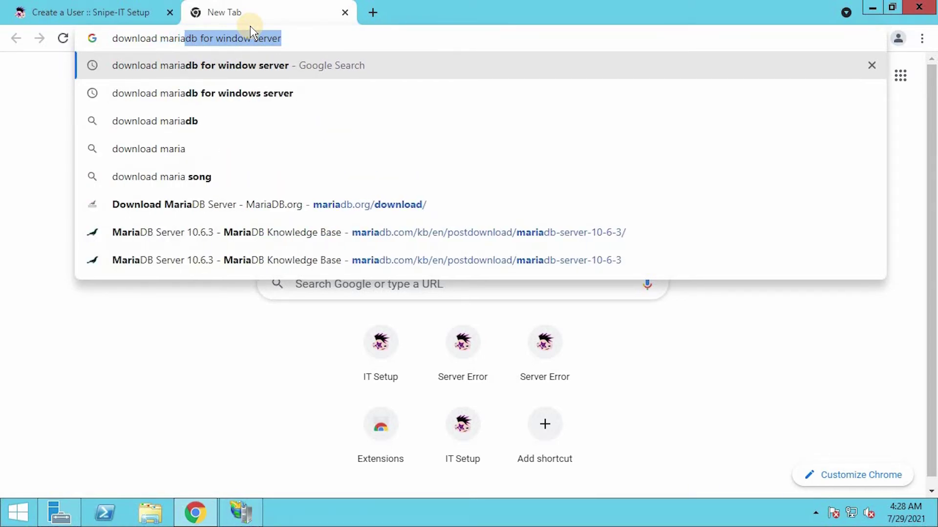
text(db )
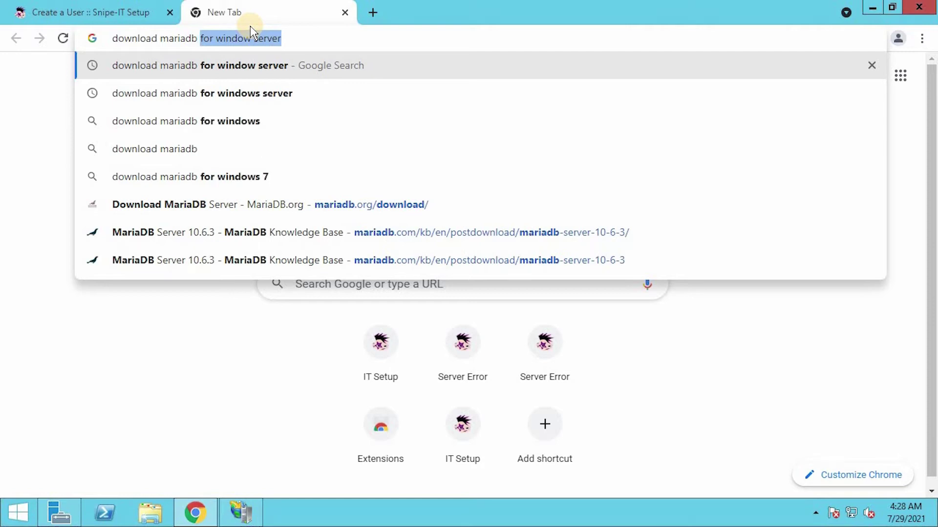
text(for windo)
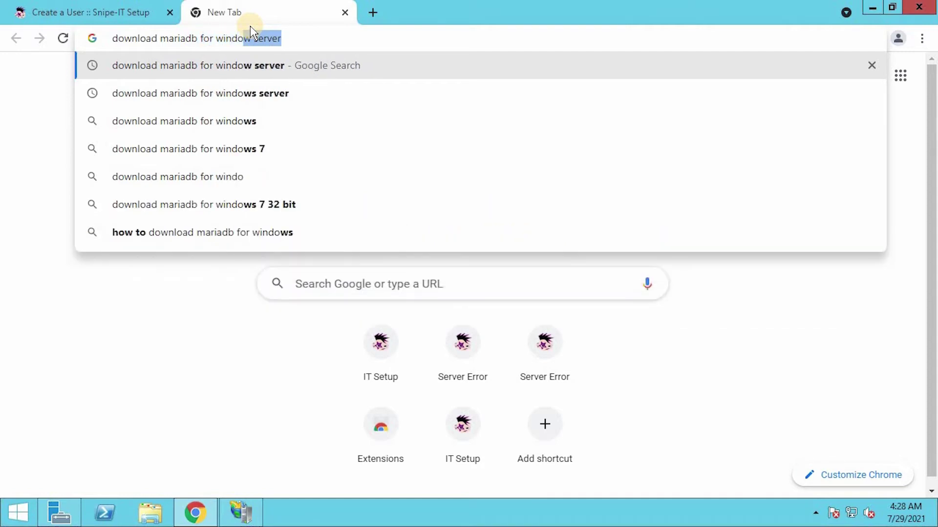
text(ws se)
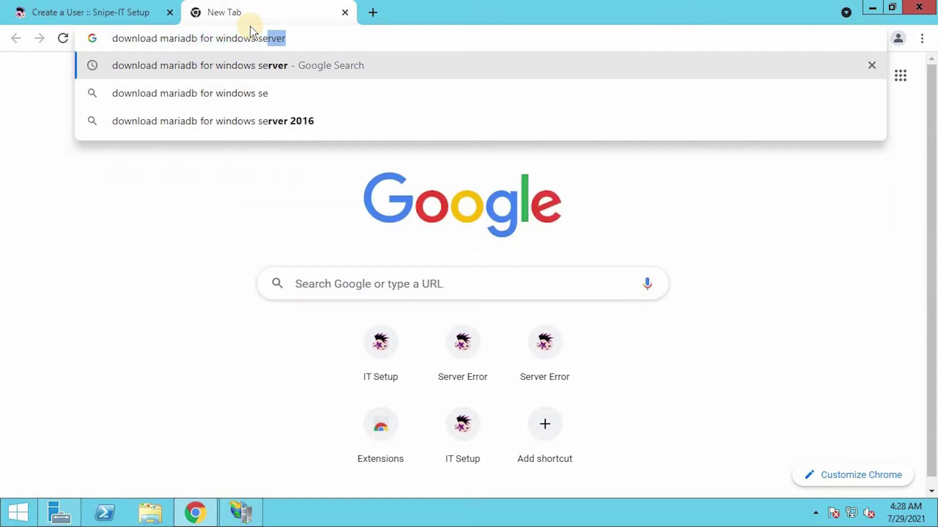
text(rver)
key(Return)
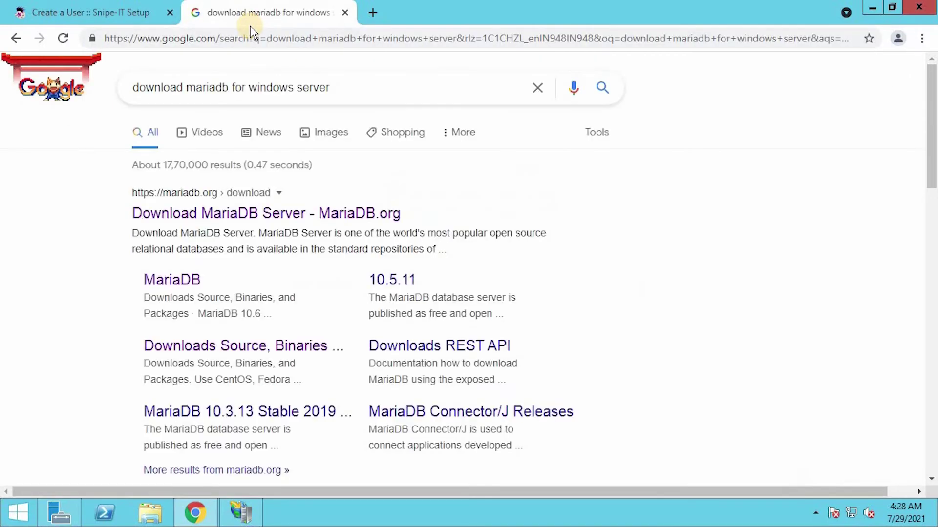
- Download the MariaDB Server 10.6.3 MSI package for Windows x86_64 from the mariadb.org download page
click(320, 215)
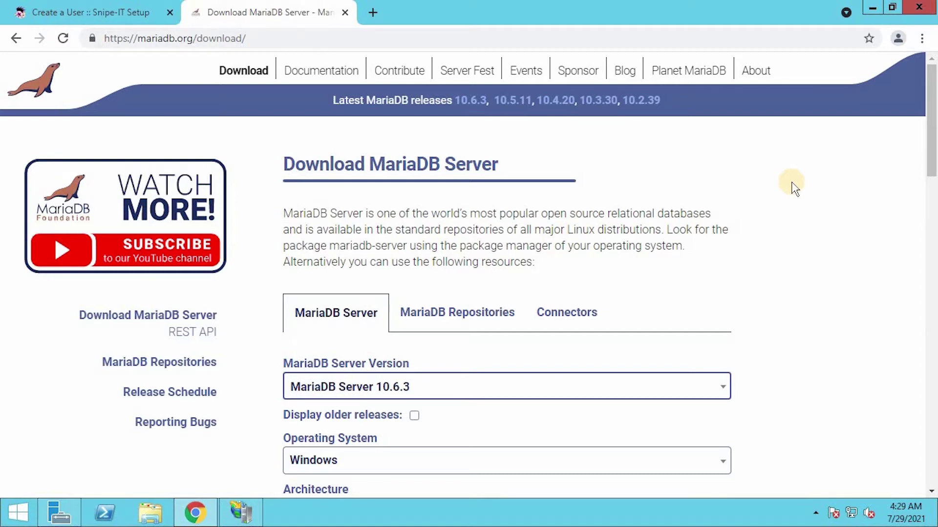
drag(930, 145, 932, 227)
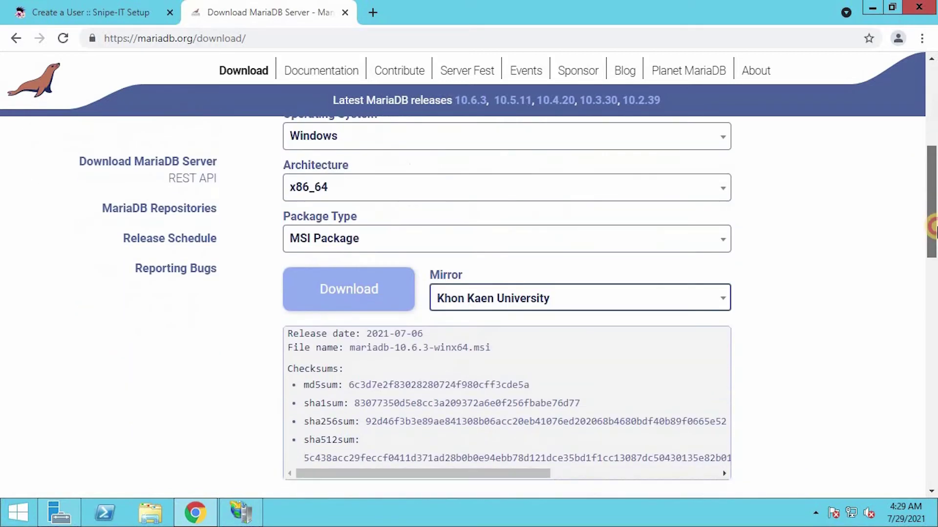
click(352, 293)
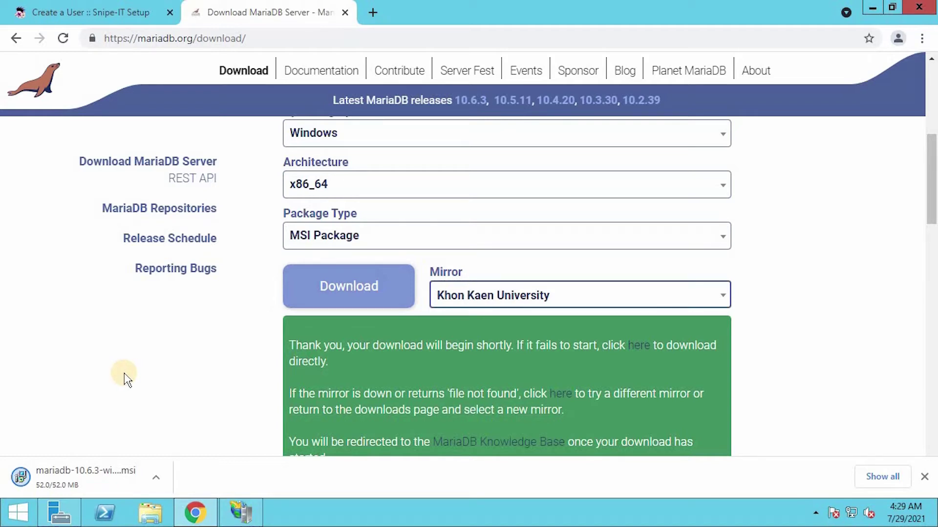
- Show the downloaded mariadb-10.6.3-winx64 installer in its folder and run it, allowing the security warning
click(158, 478)
click(184, 431)
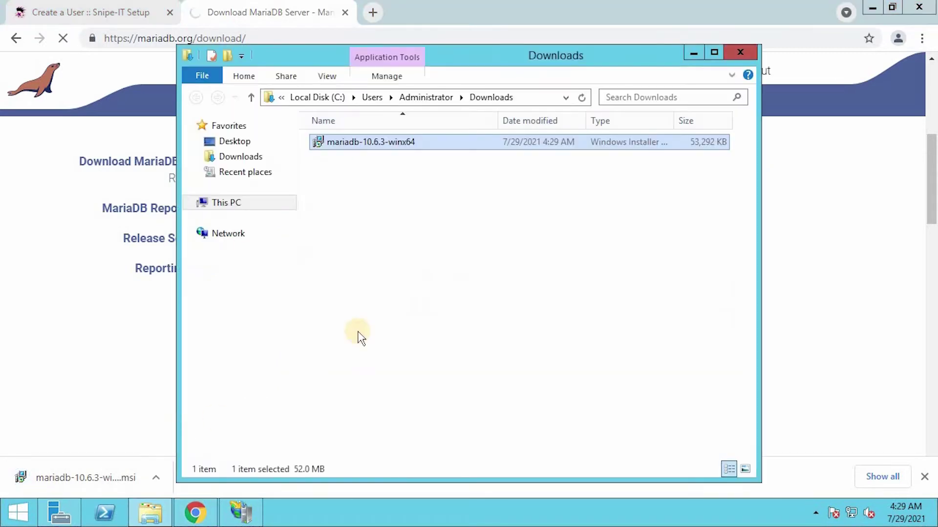
right_click(404, 142)
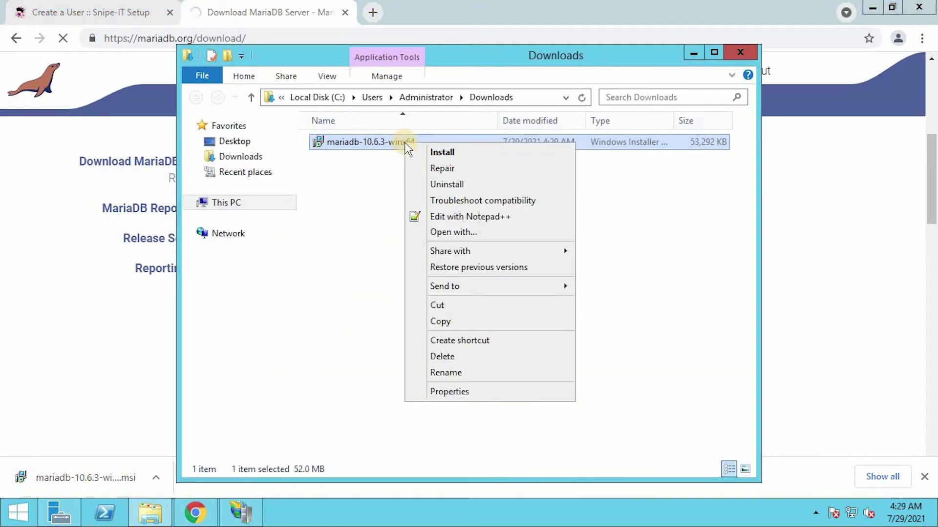
click(436, 151)
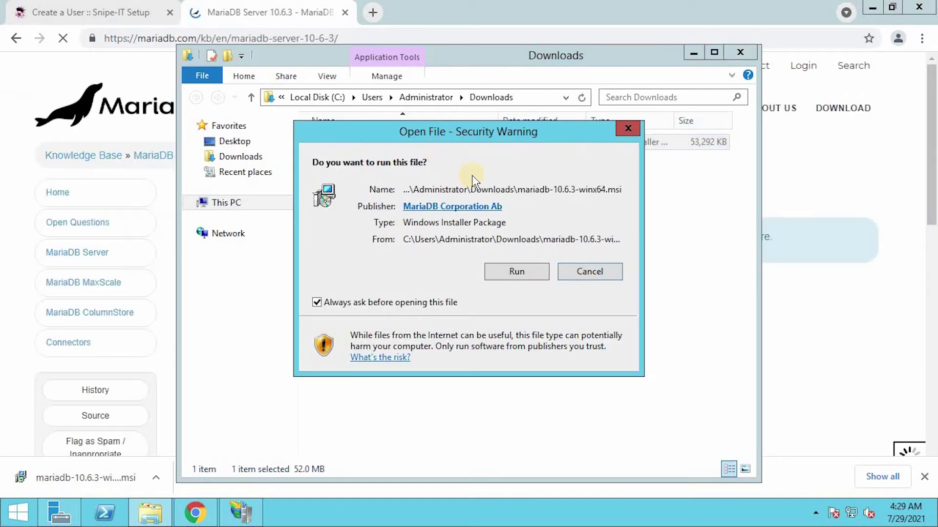
click(511, 271)
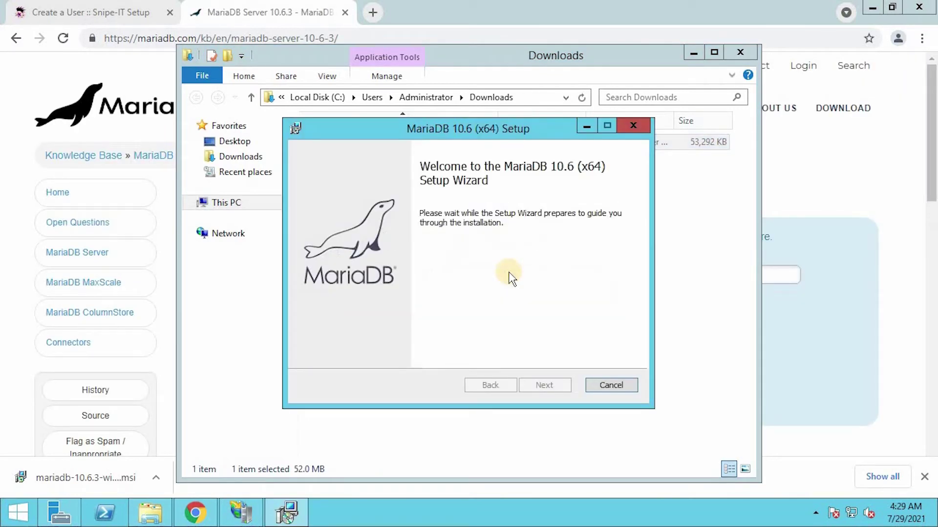
- Proceed past the MariaDB 10.6 setup welcome page and accept the license agreement terms
click(549, 384)
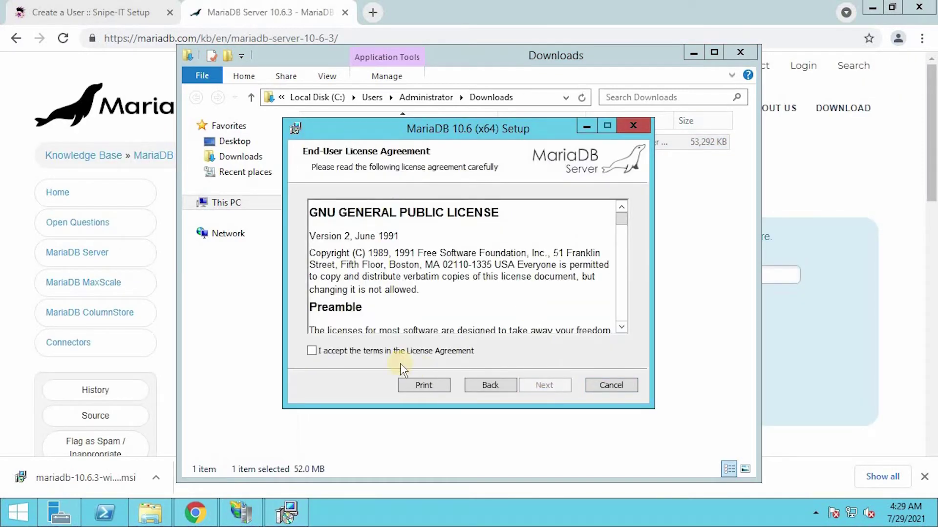
click(356, 351)
click(546, 386)
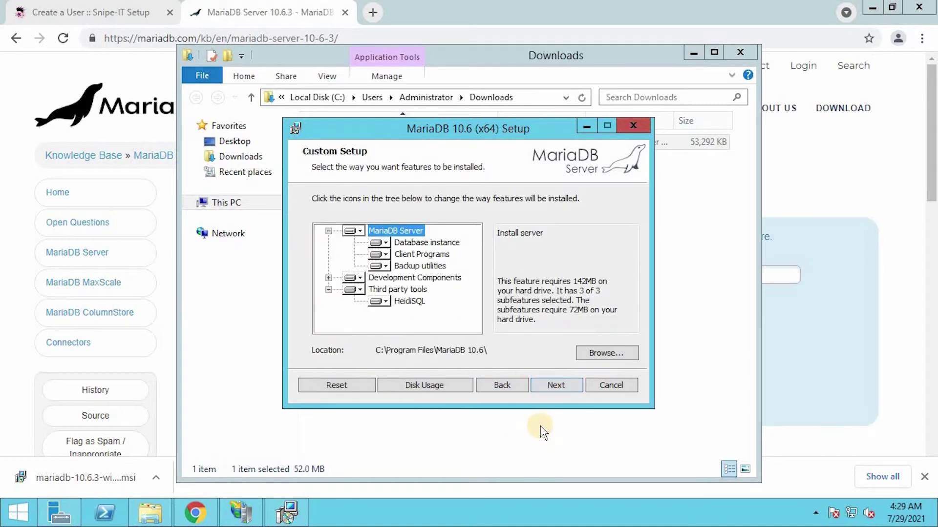
- Keep the default features, turn off modifying the root password, and accept the default service MariaDB on TCP port 3306
click(550, 386)
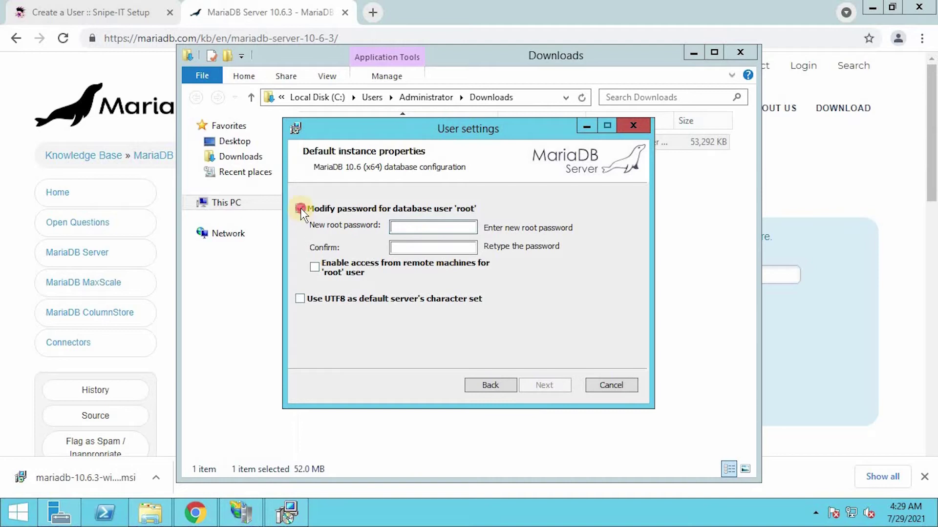
click(300, 208)
click(538, 385)
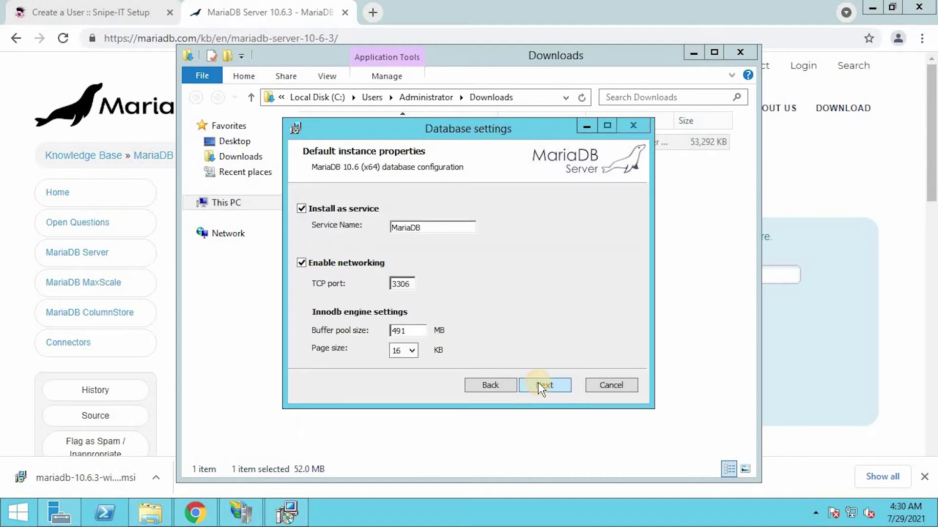
click(538, 385)
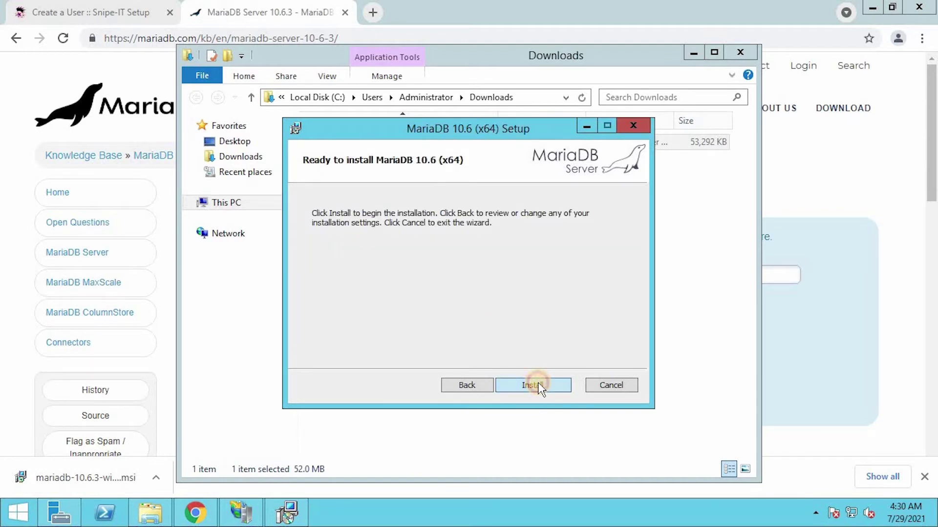
- Install MariaDB 10.6, finish the setup wizard, and return to the desktop and refresh it
click(537, 385)
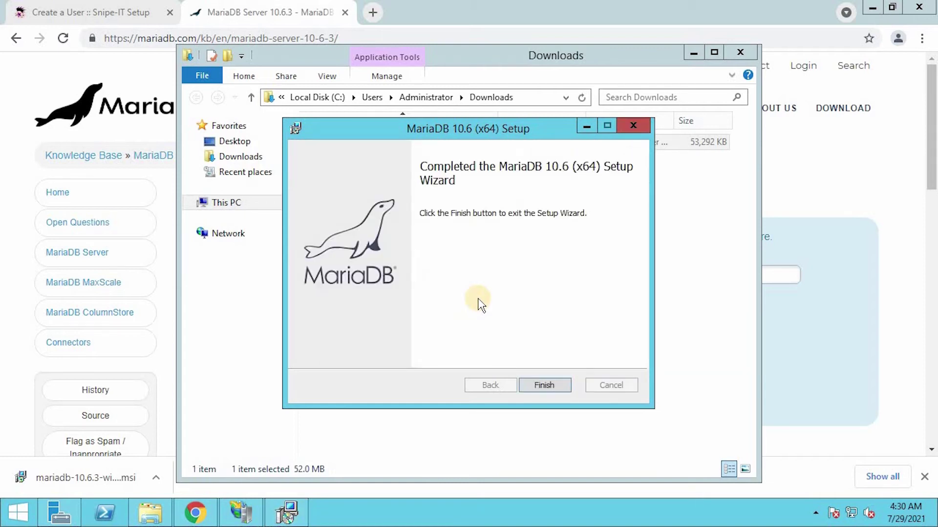
click(550, 386)
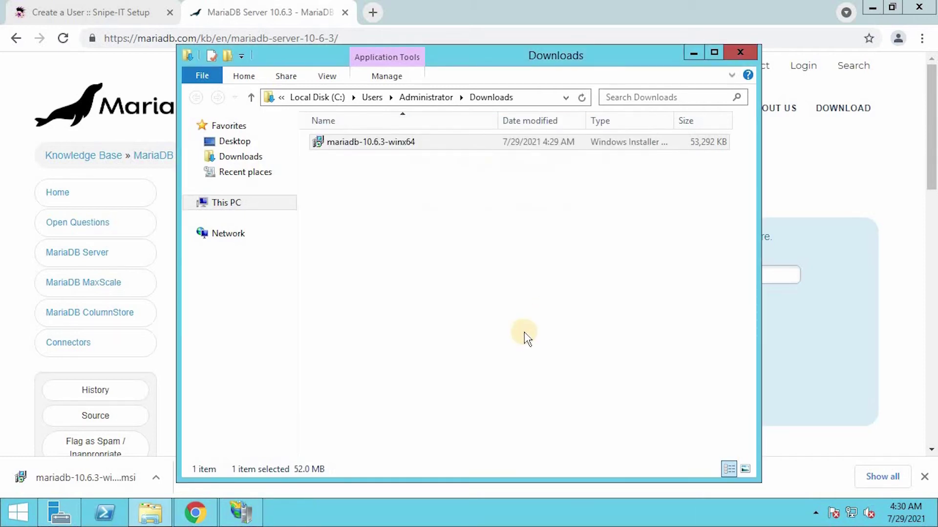
key(super+d)
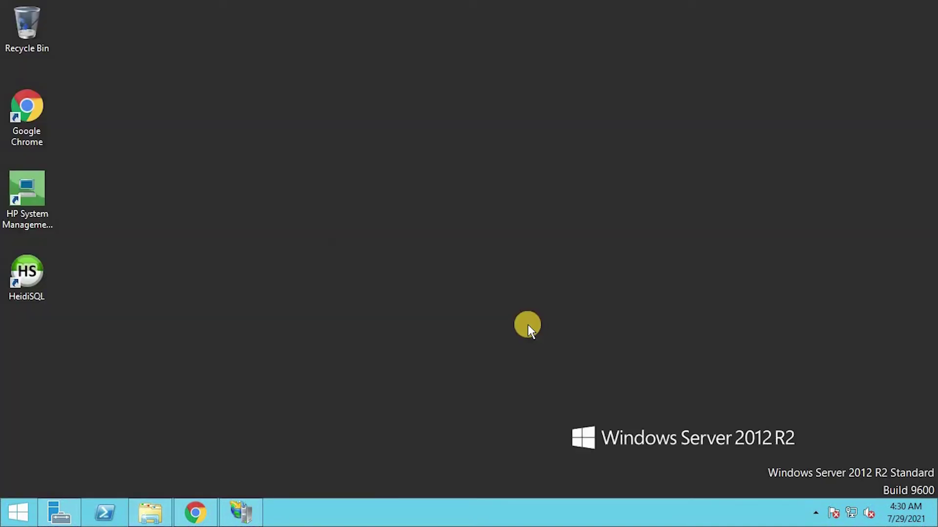
right_click(198, 162)
click(247, 211)
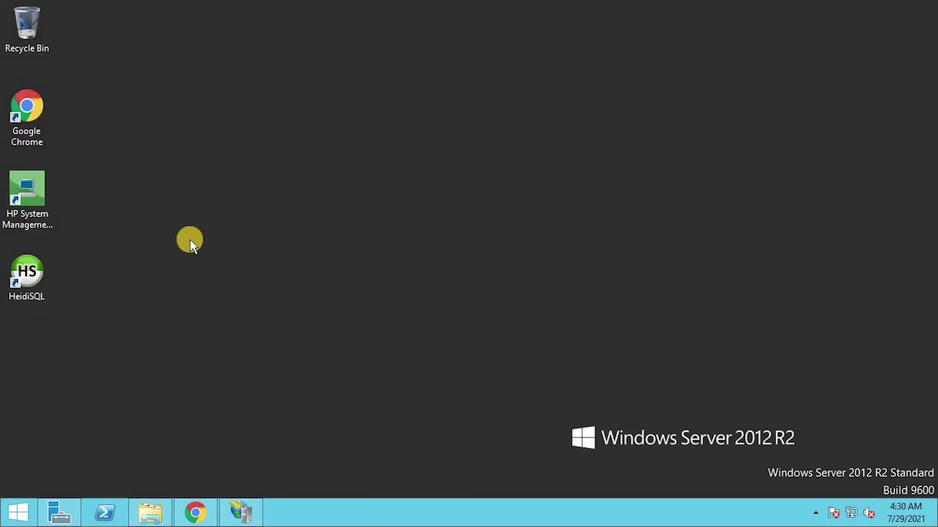
- Open HeidiSQL and create a new session named SNIPE-IT in the session manager
double_click(34, 282)
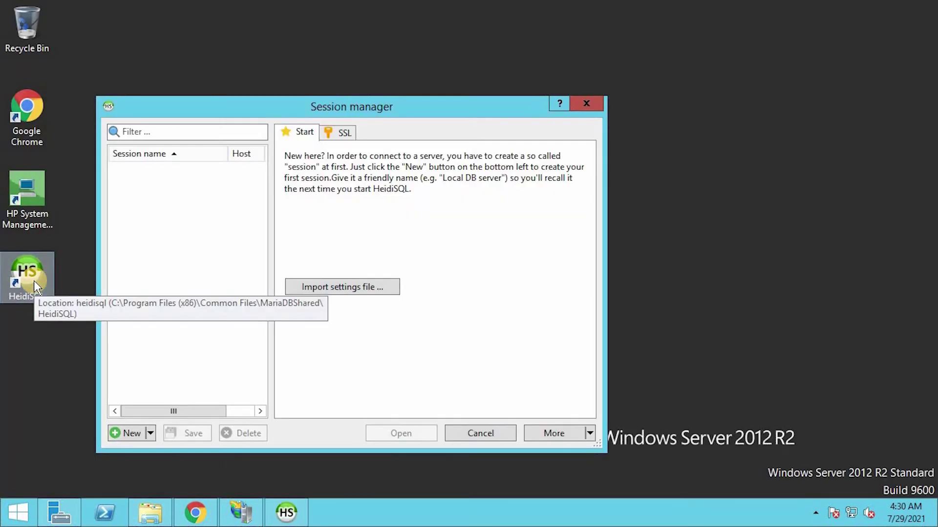
click(135, 434)
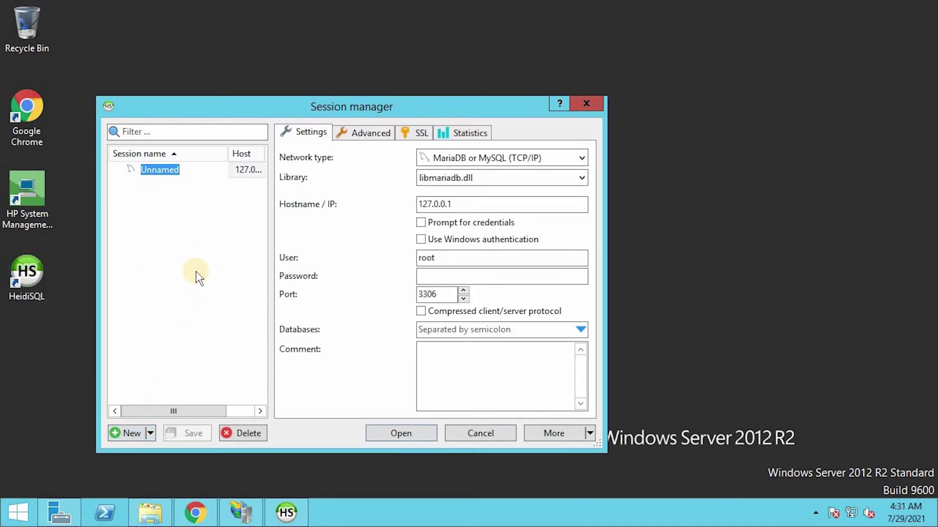
click(158, 169)
right_click(157, 169)
click(139, 186)
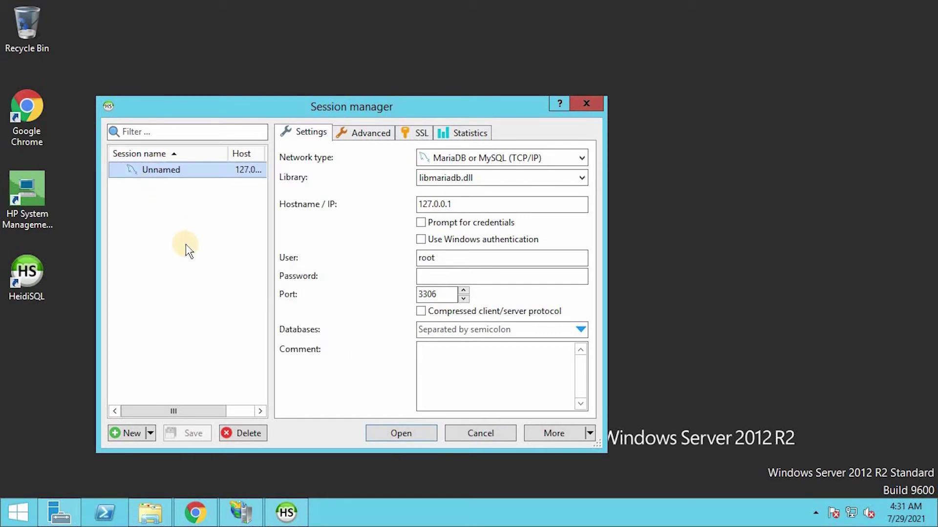
right_click(180, 170)
click(206, 180)
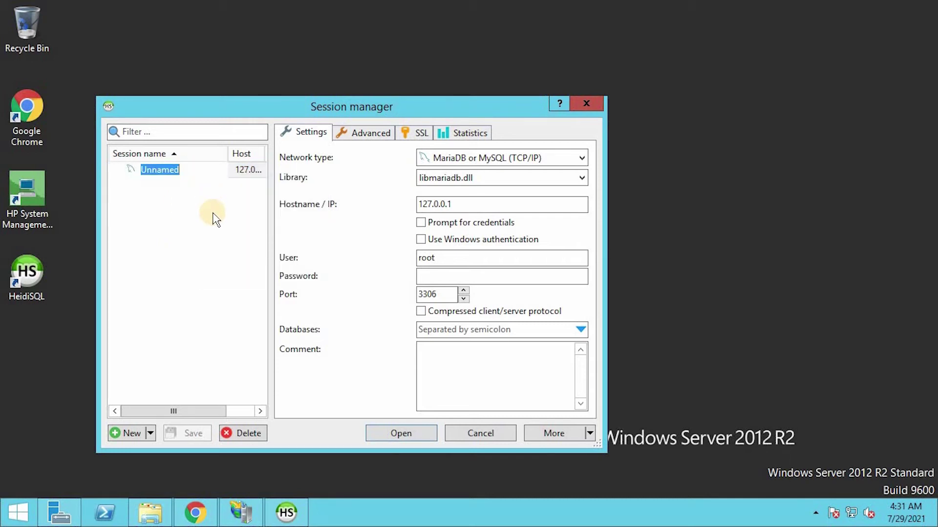
text(SNIPE-IT)
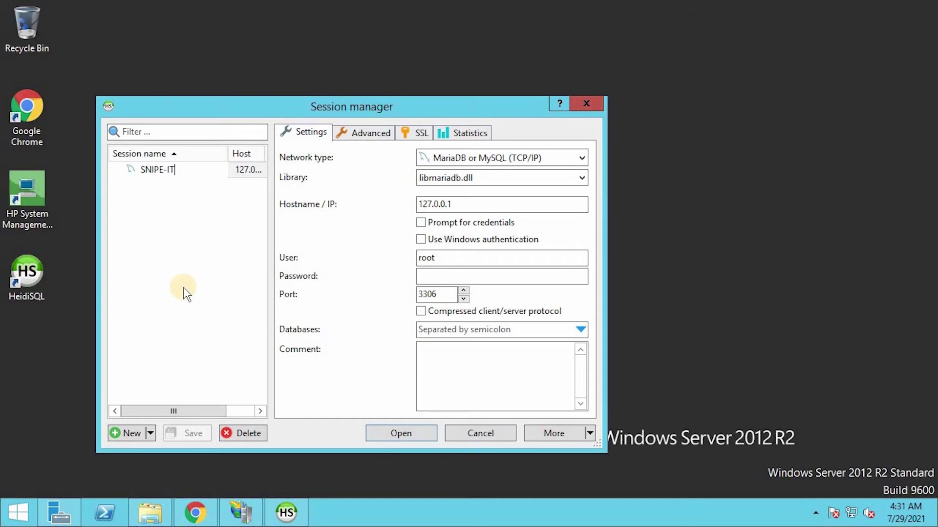
key(Return)
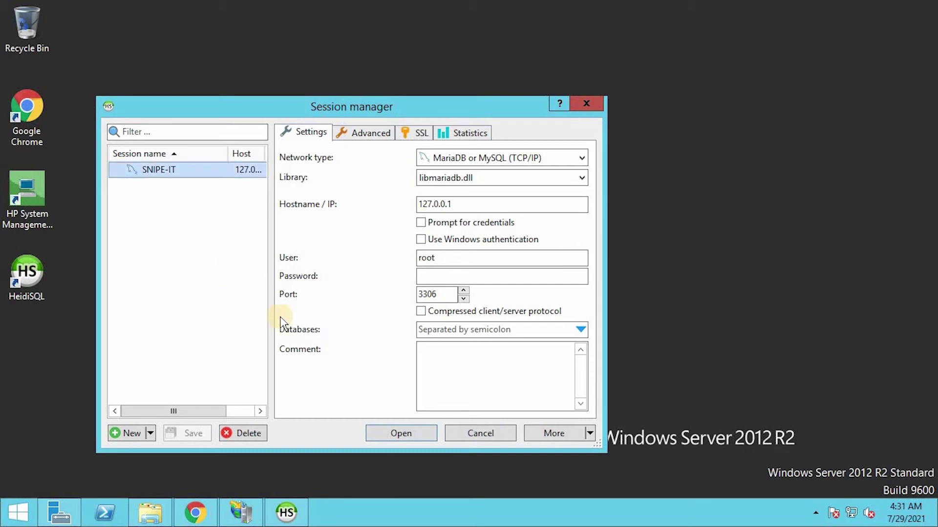
- Set the SNIPE-IT session's library to libmysql.dll and open the connection, saving the modifications
click(576, 181)
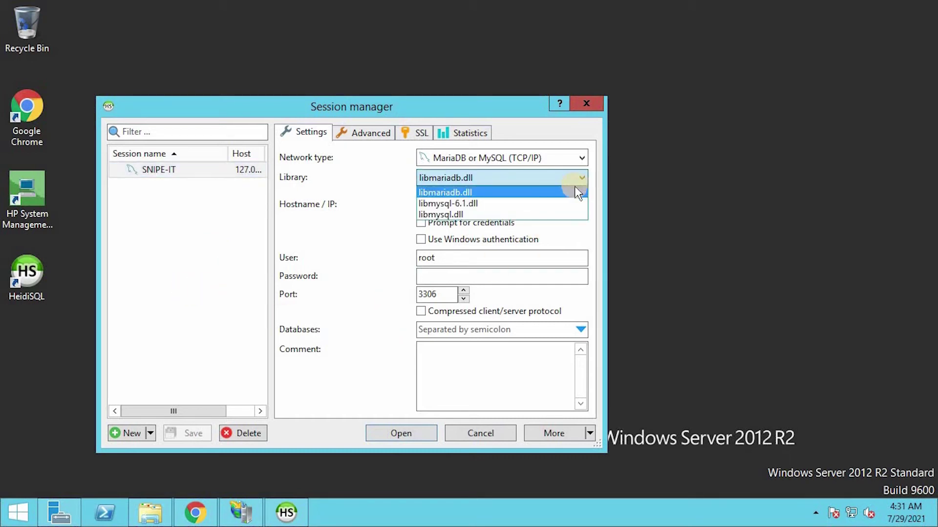
click(571, 213)
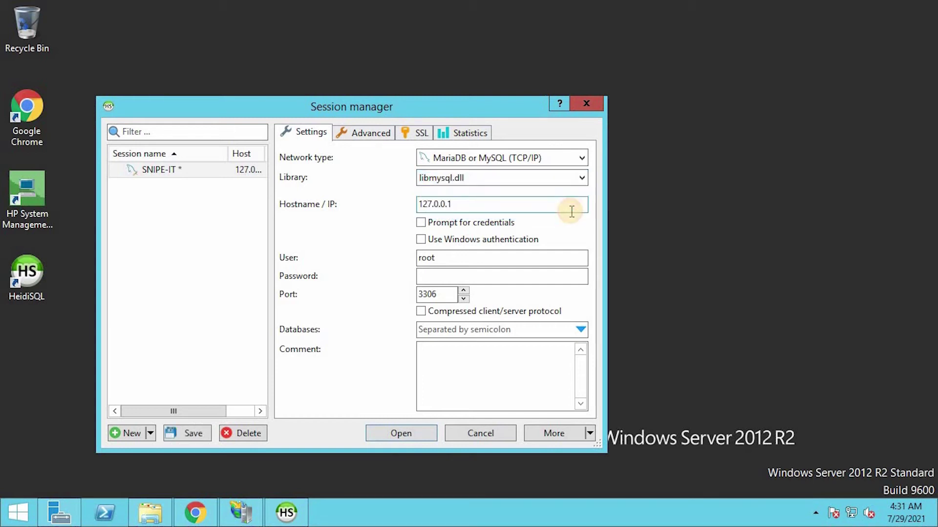
click(405, 439)
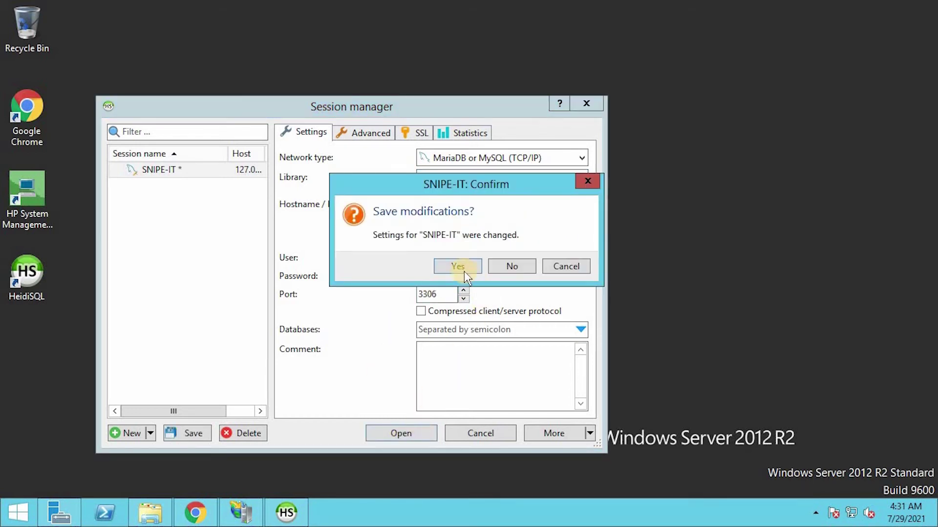
click(458, 266)
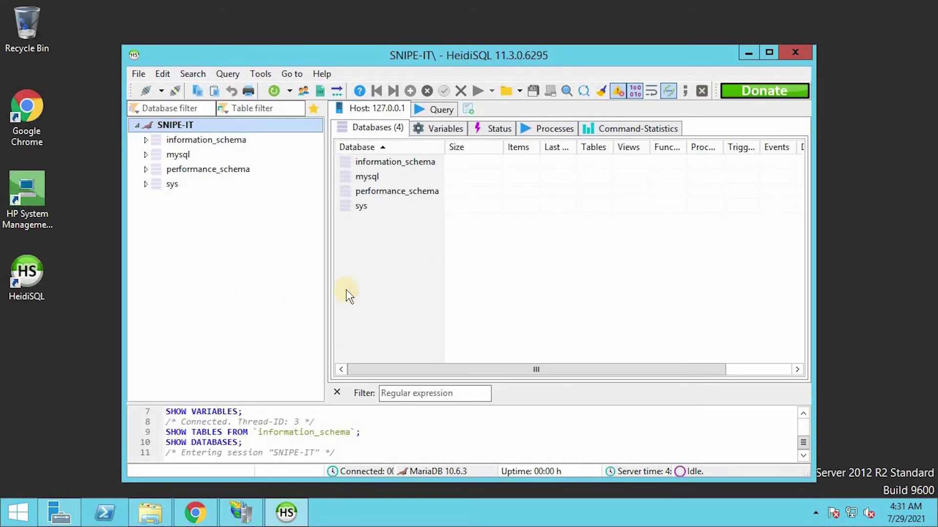
- Create a database named snipeit_db on the SNIPE-IT server, keeping the utf8mb4_unicode_ci collation
right_click(217, 124)
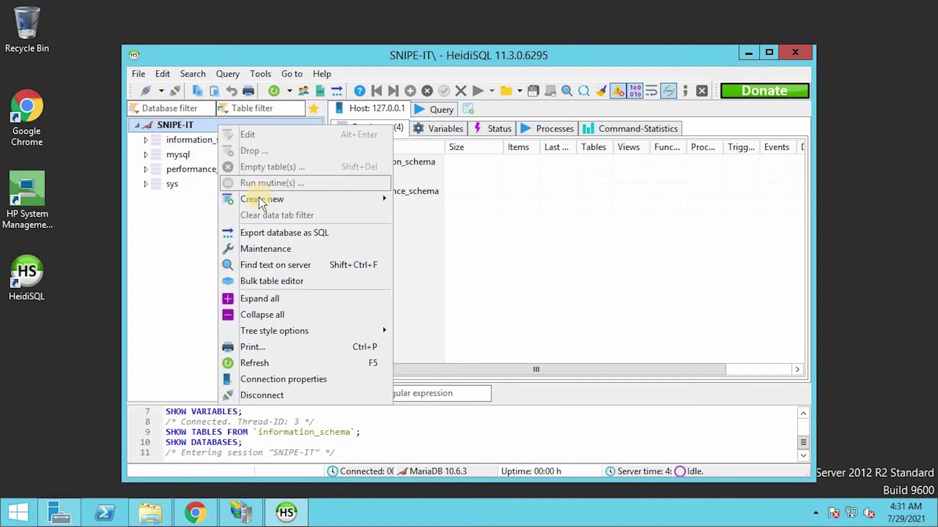
mouse_move(261, 198)
click(421, 200)
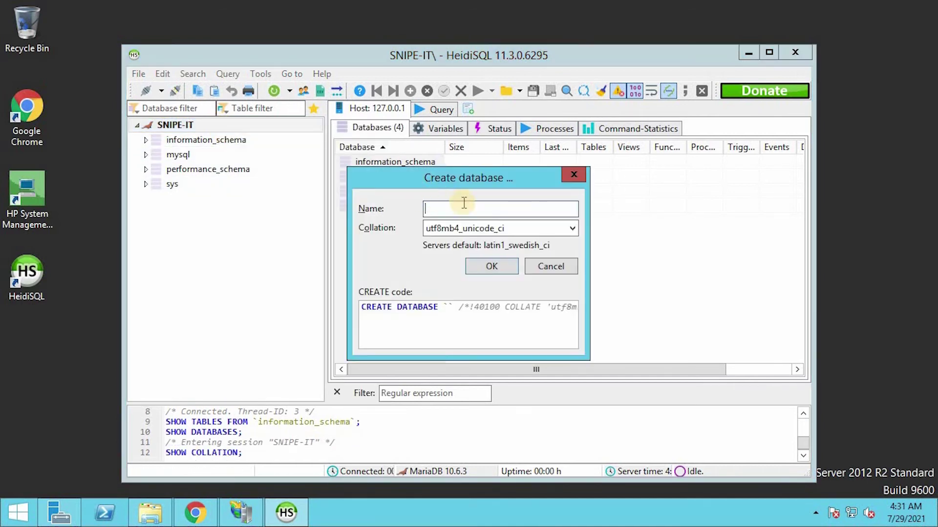
text(s)
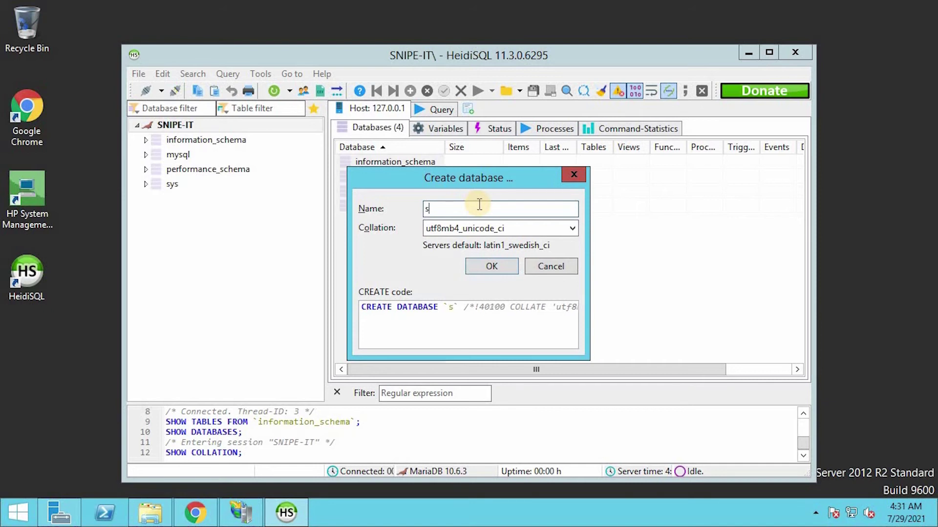
text(nipe)
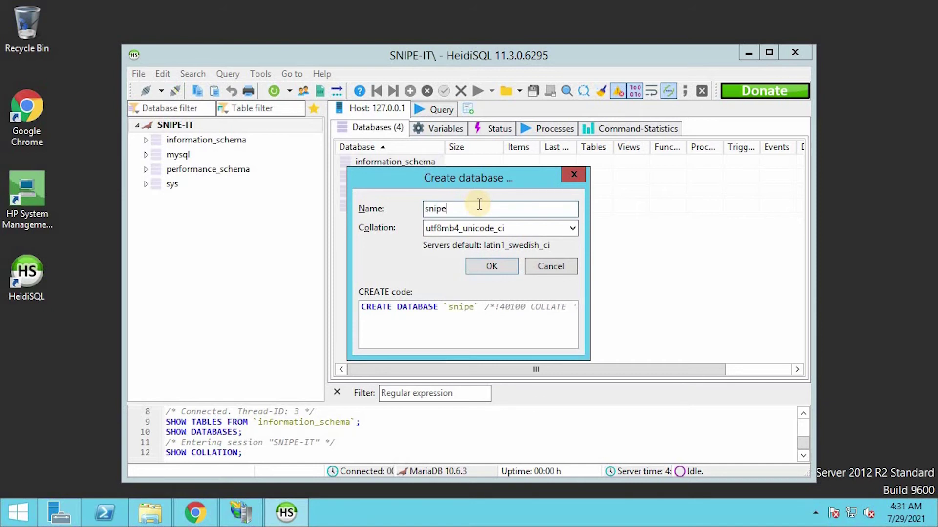
text(it_db)
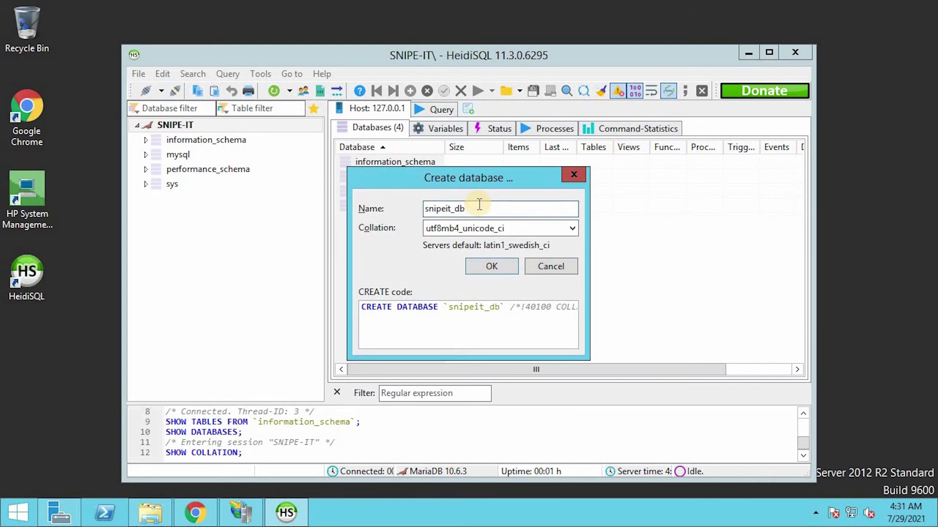
click(491, 269)
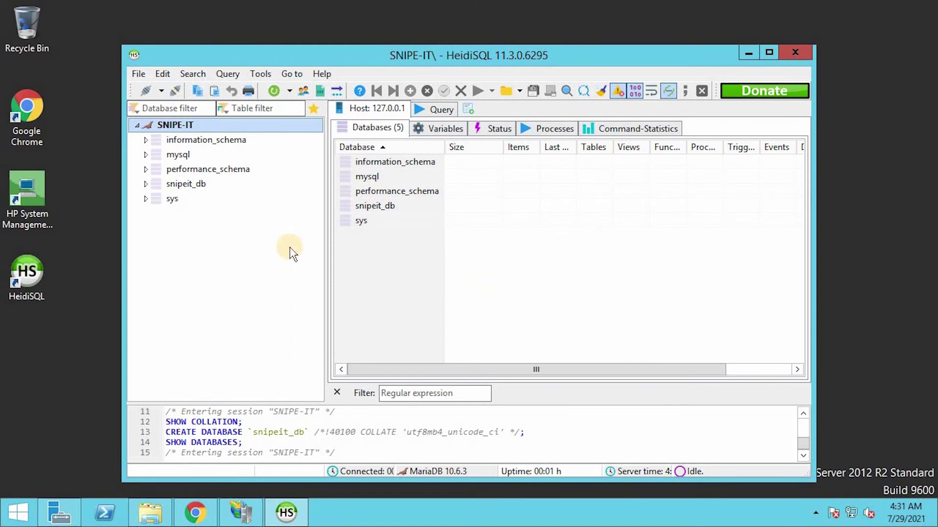
- In the user manager, grant the root account on localhost all privileges on the snipeit_db database and save
click(260, 73)
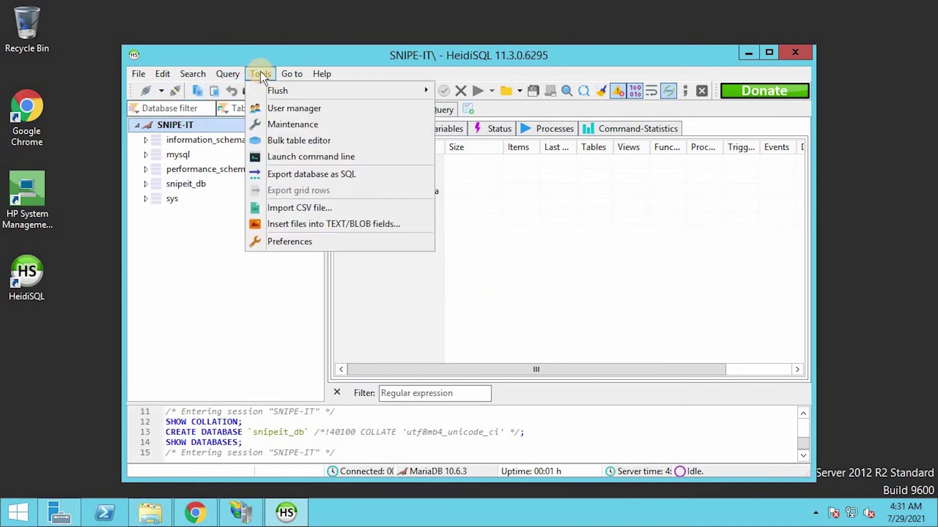
click(281, 107)
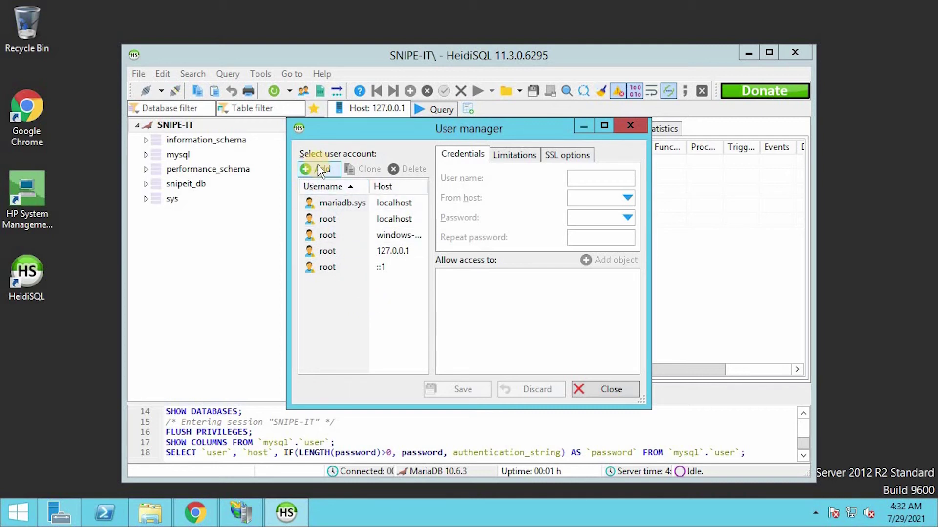
click(345, 219)
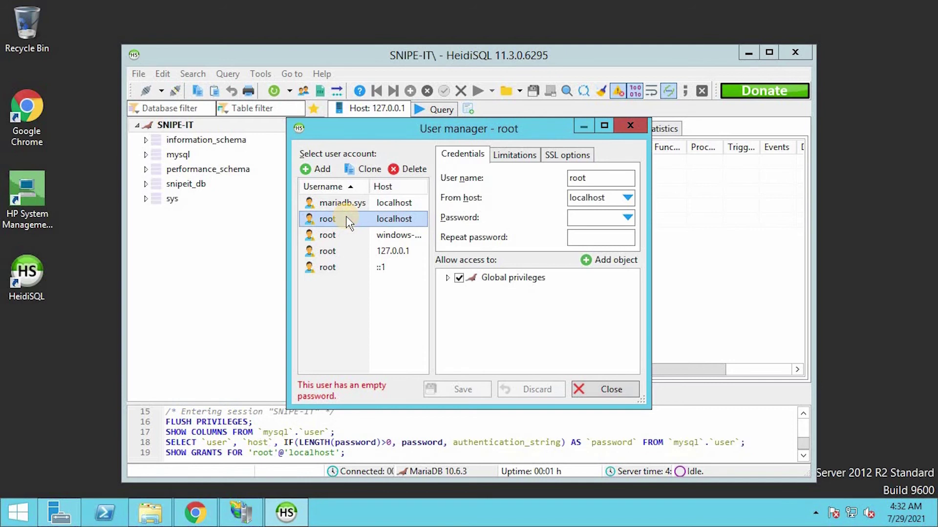
click(620, 265)
click(450, 250)
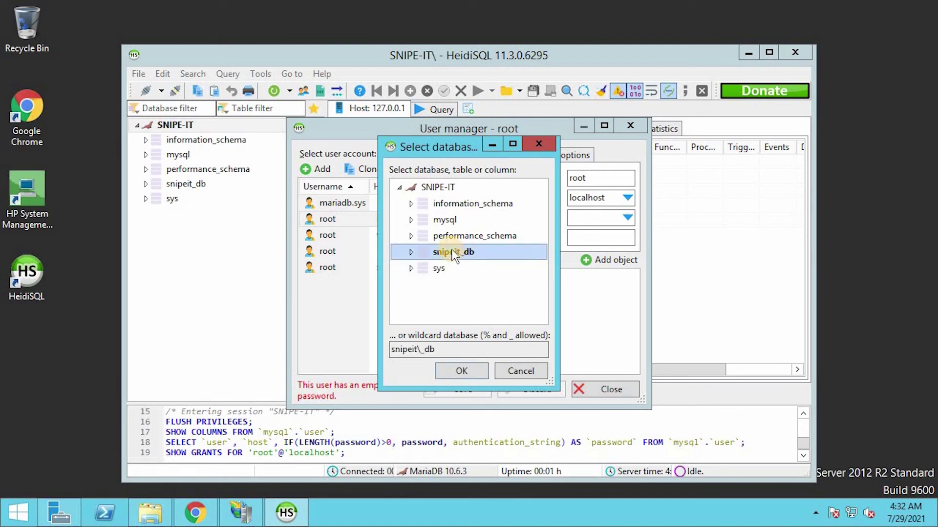
click(461, 373)
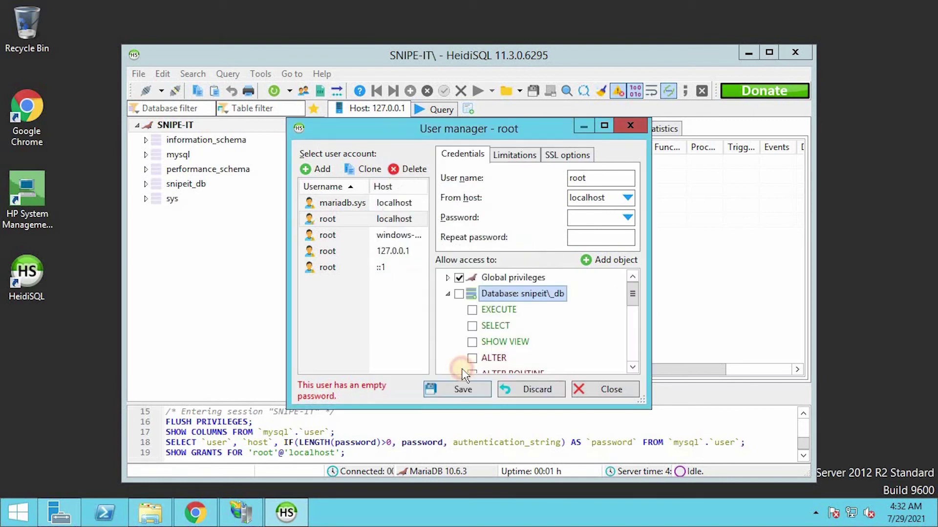
click(458, 294)
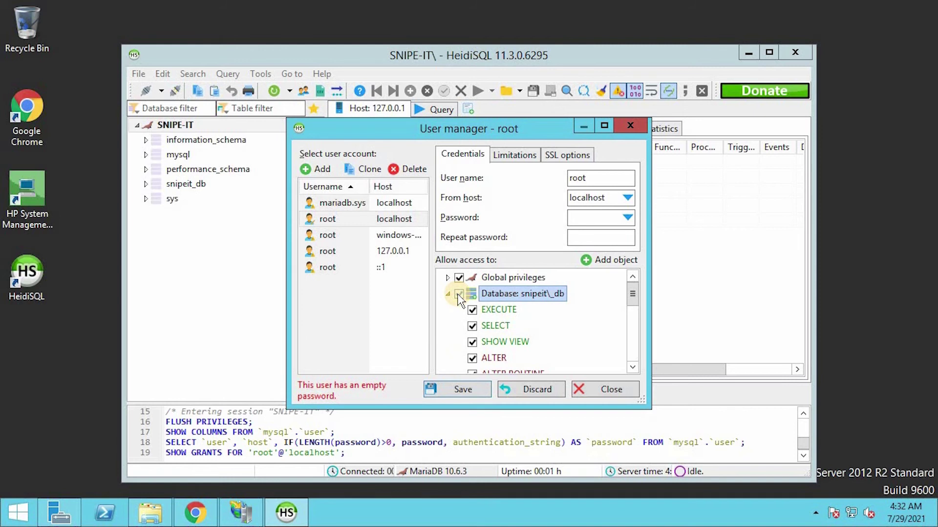
click(461, 389)
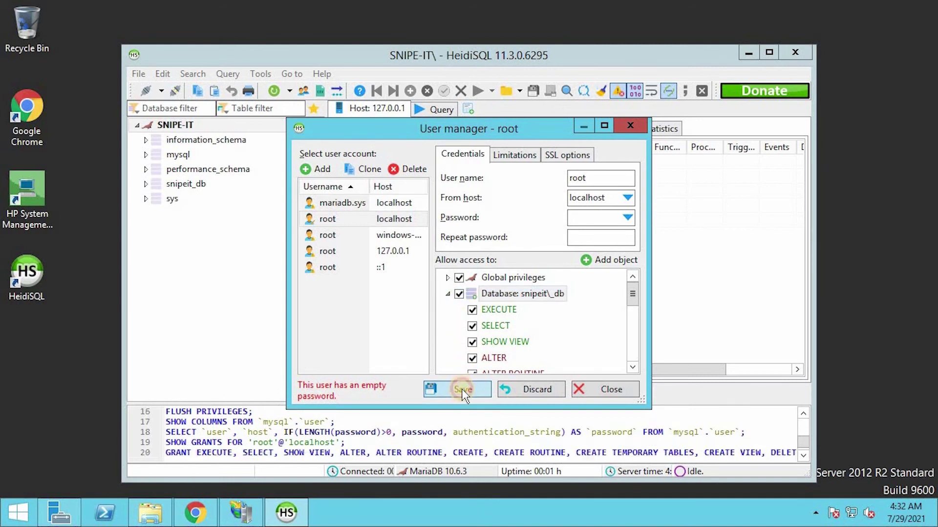
- Remove all global privileges from the root account on localhost, save the change, and close the user manager
click(458, 279)
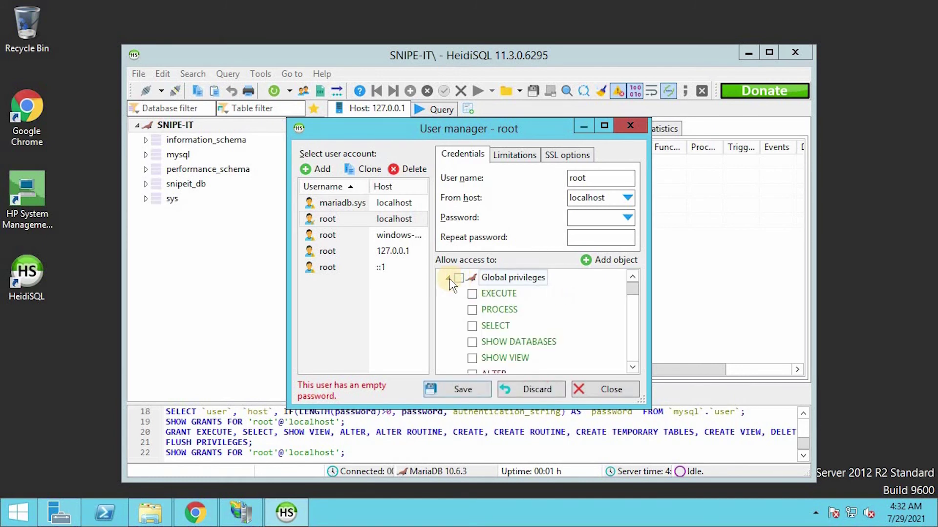
click(448, 278)
click(475, 389)
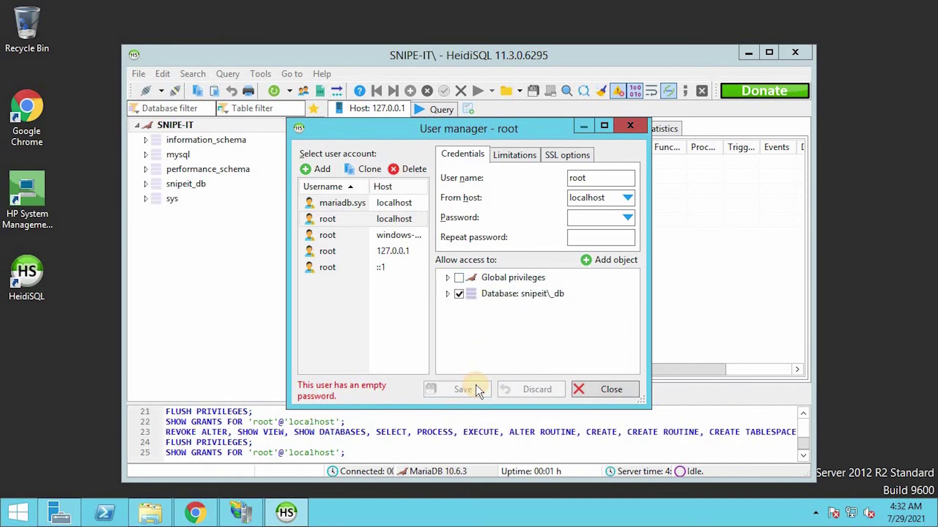
click(614, 389)
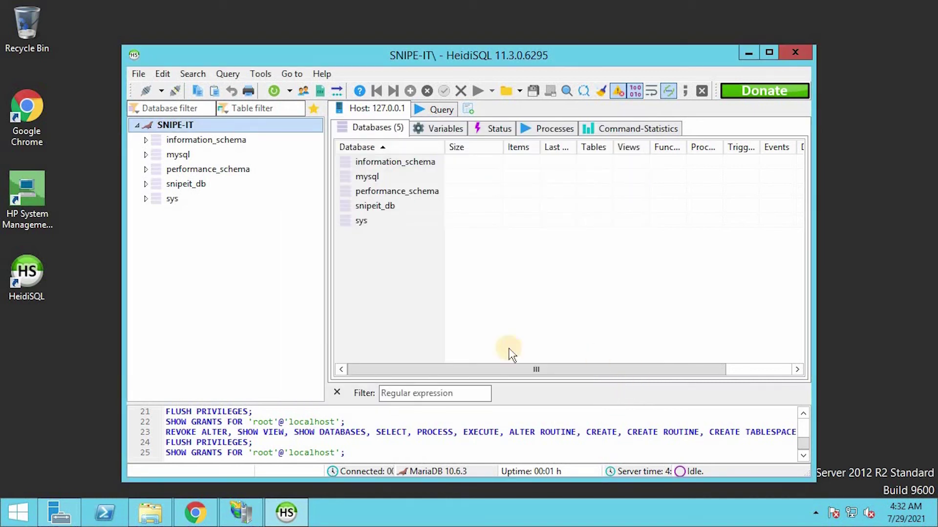
- Switch to File Explorer, browse to C:\inetpub\wwwroot\itssg, and select the .env file
click(155, 518)
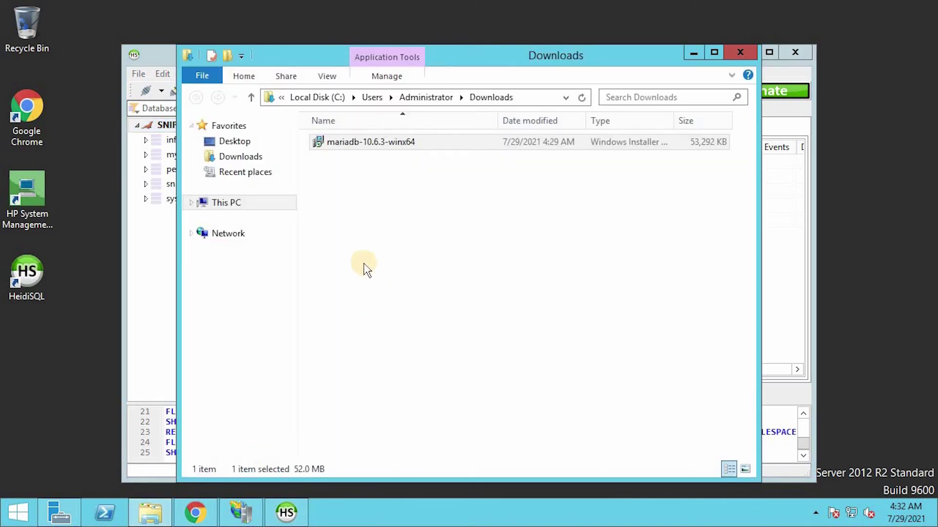
click(244, 211)
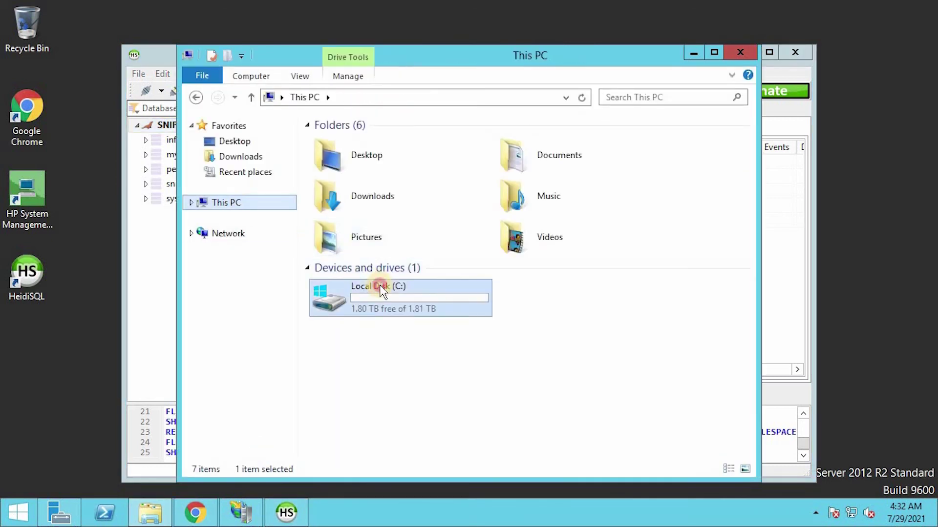
double_click(379, 285)
double_click(347, 171)
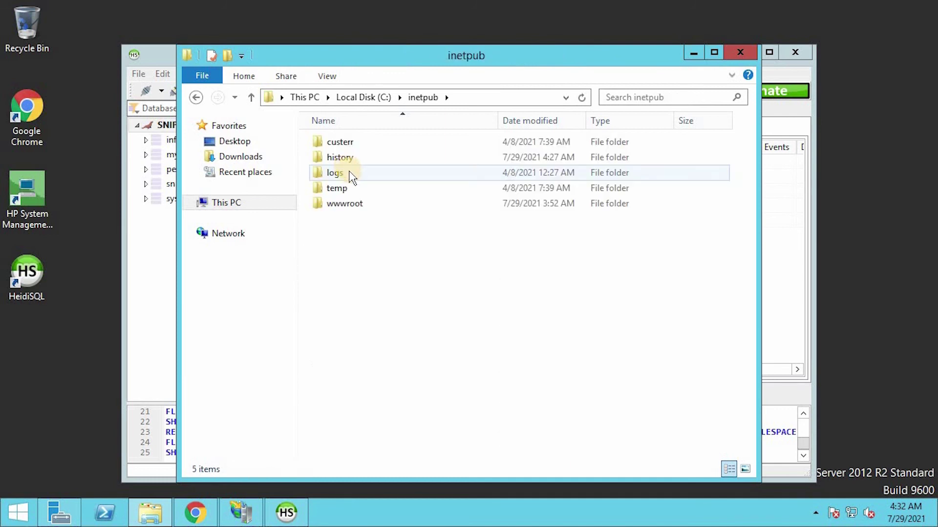
double_click(352, 204)
double_click(337, 142)
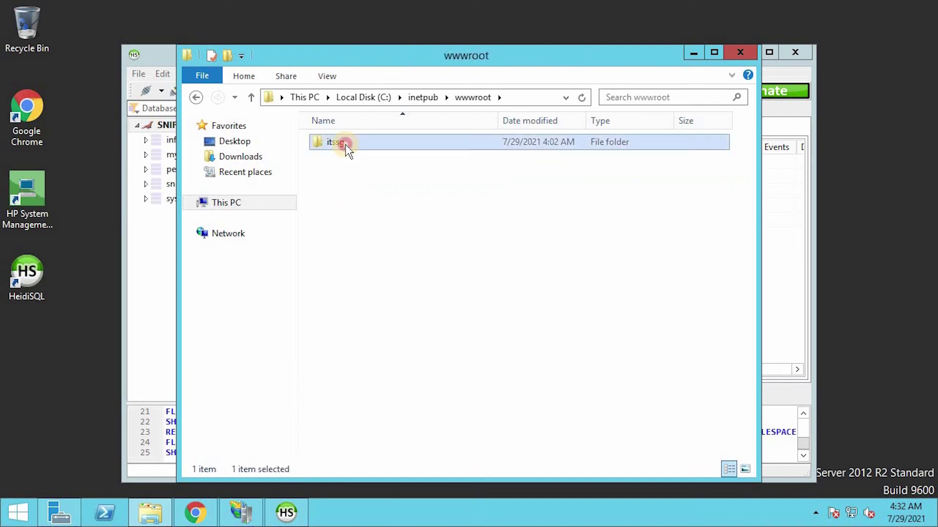
click(365, 382)
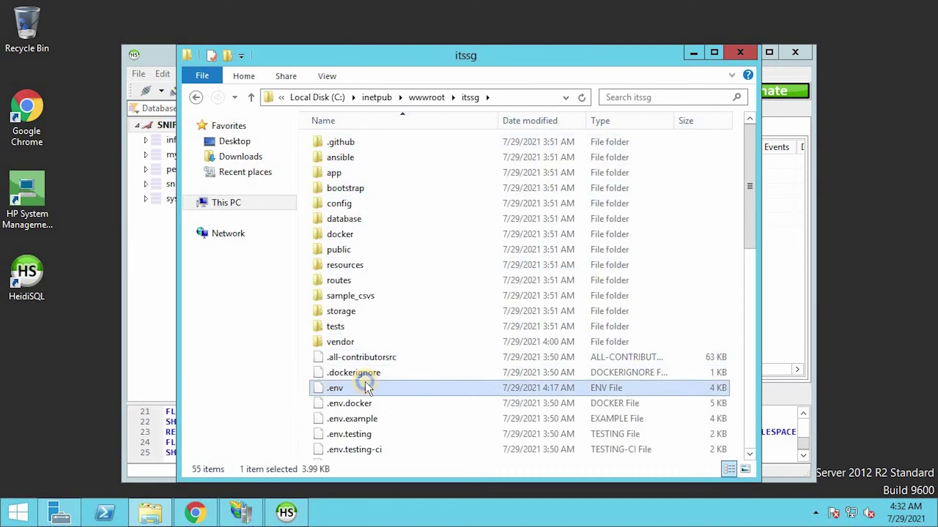
- Open the .env file in Notepad++, maximize the editor, and set DB_DATABASE to snipeit_db
right_click(365, 381)
click(407, 230)
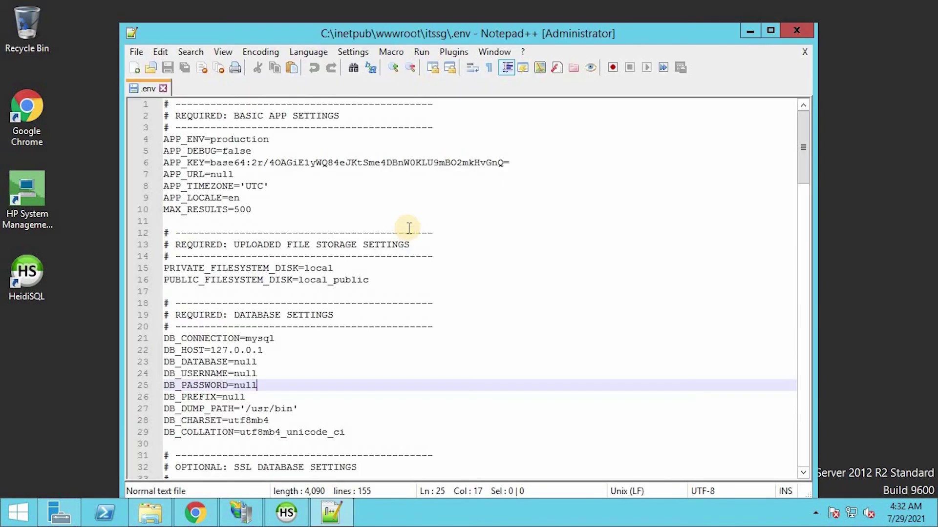
click(768, 31)
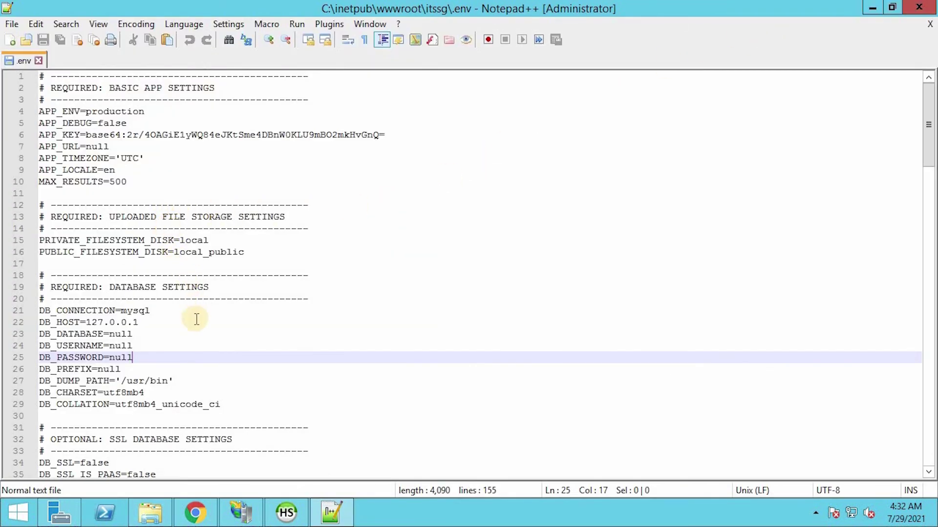
double_click(123, 335)
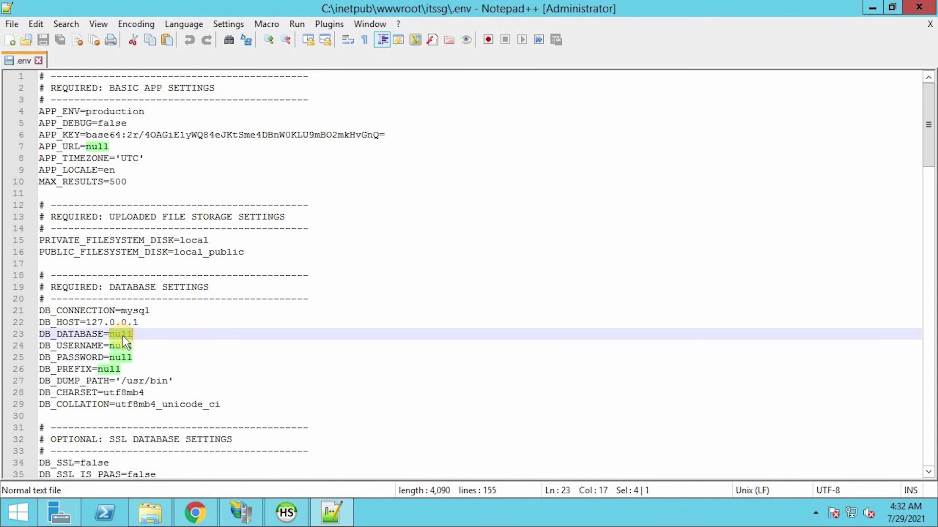
text(snipe)
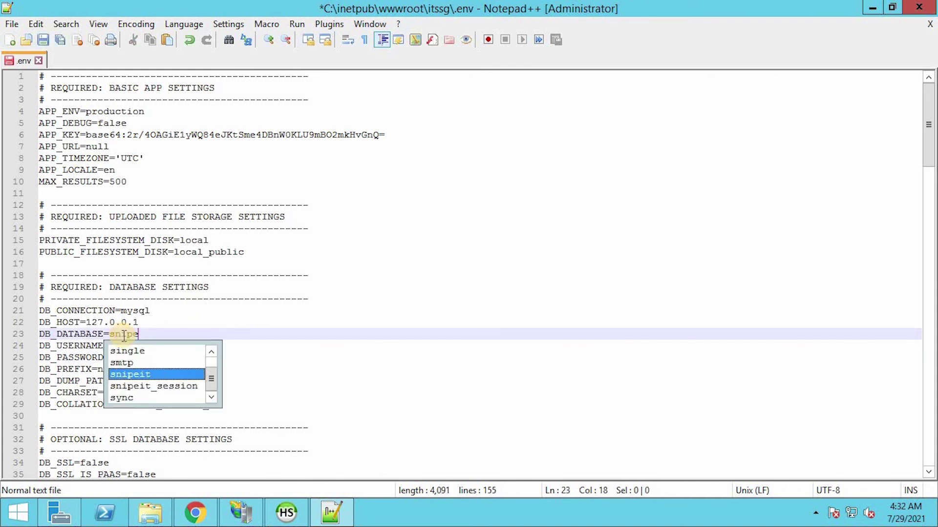
text(it_db)
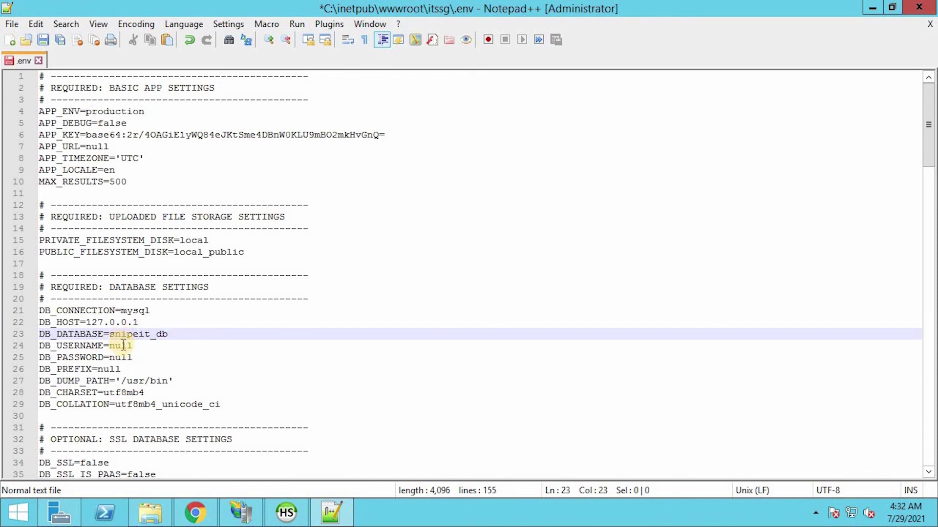
- In the database settings, set DB_USERNAME to root and clear the DB_PASSWORD value so it is empty
double_click(121, 346)
text(root)
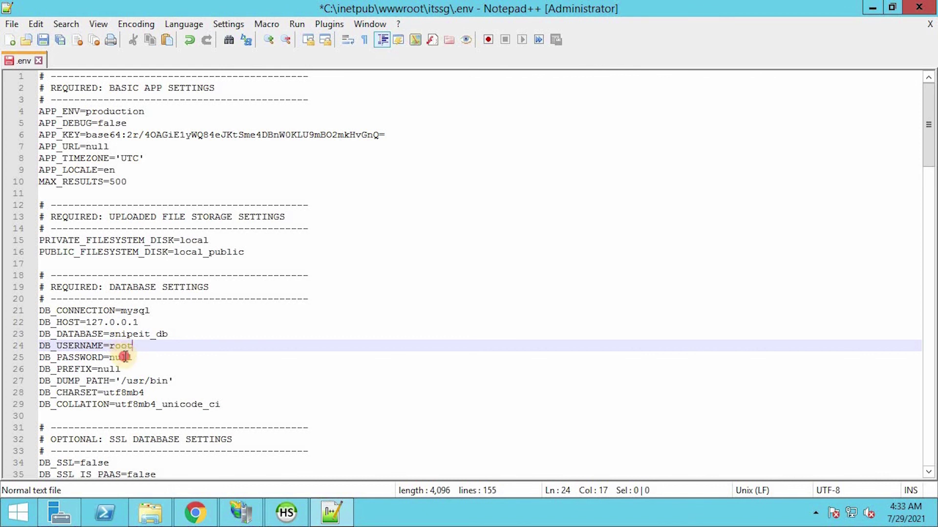
double_click(125, 357)
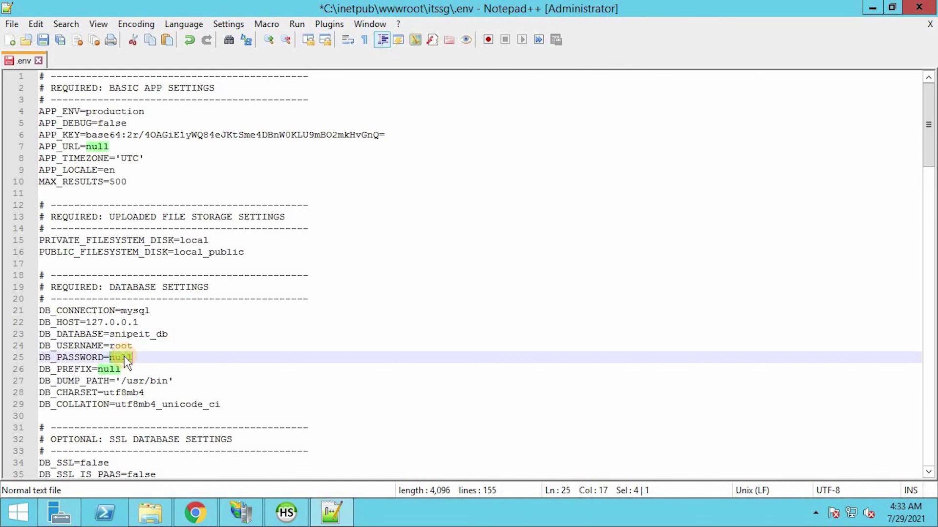
key(BackSpace)
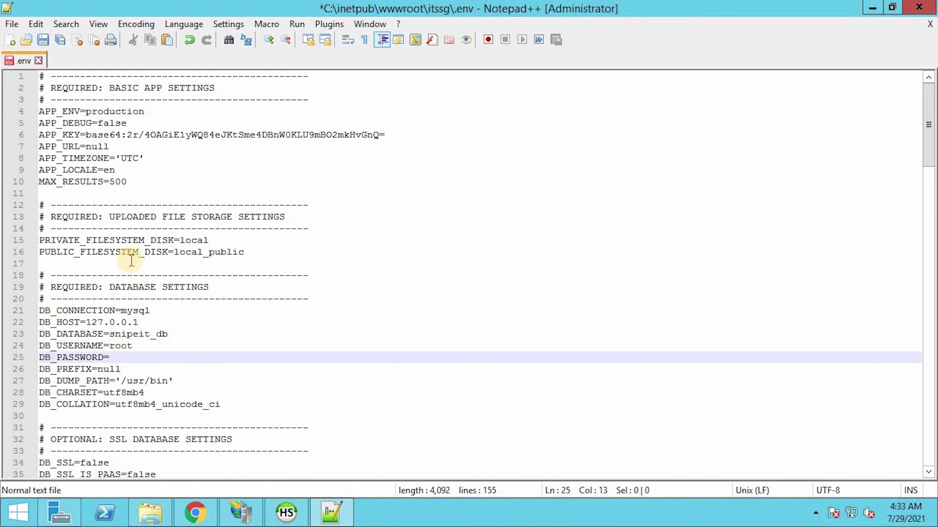
- Set APP_URL to localhost in the basic app settings and save the .env file
double_click(98, 146)
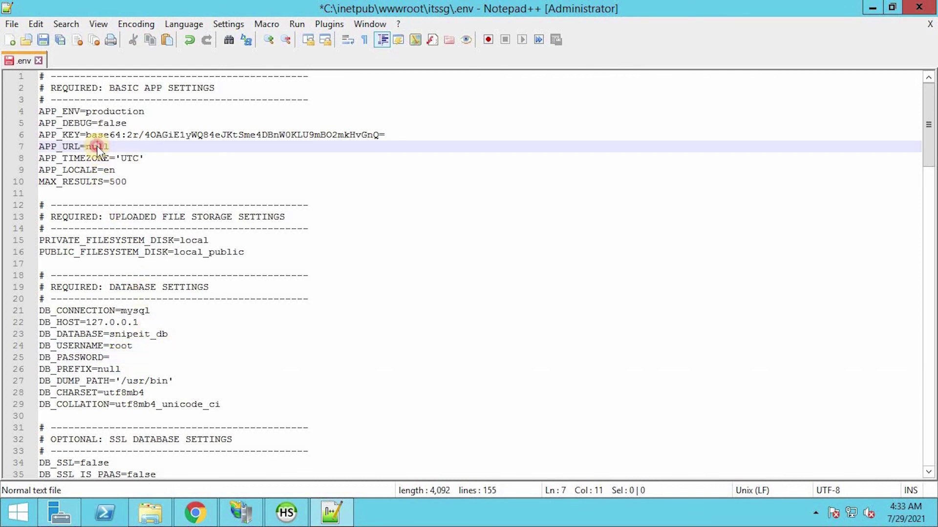
text(loc)
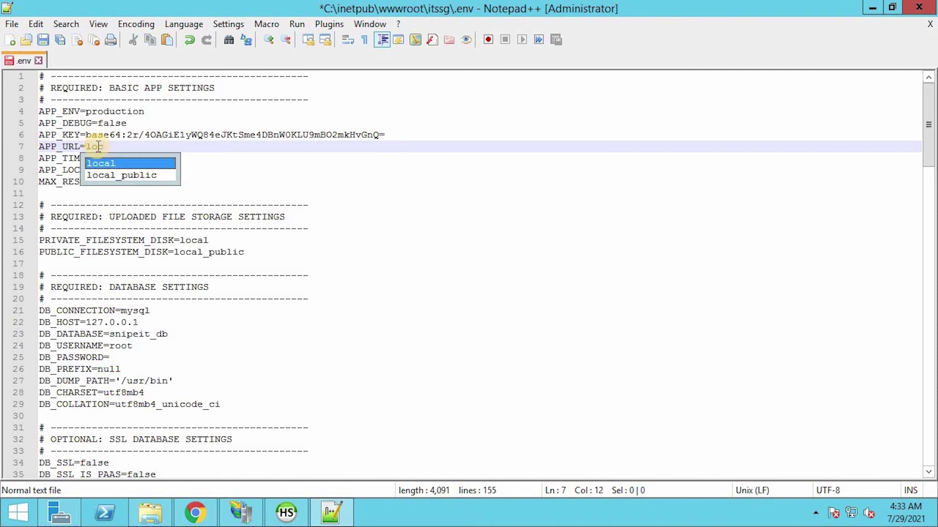
text(alhost)
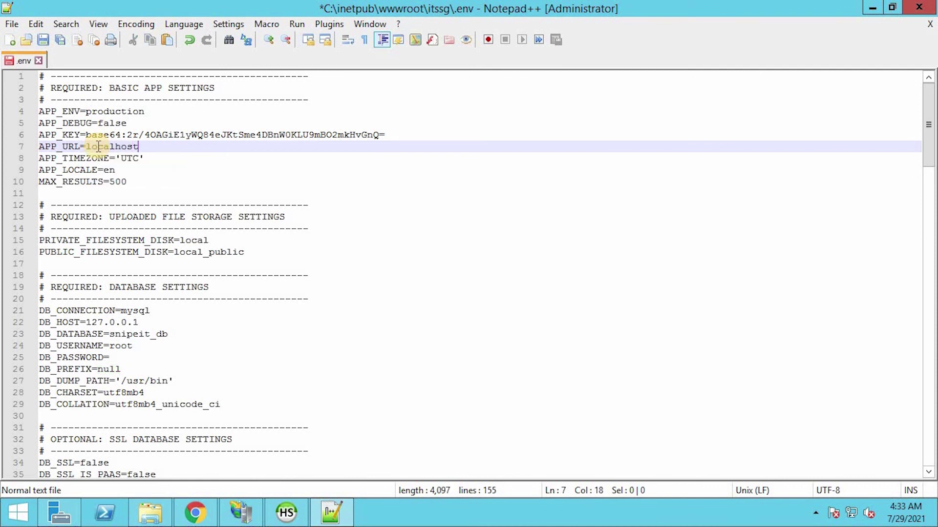
key(ctrl+s)
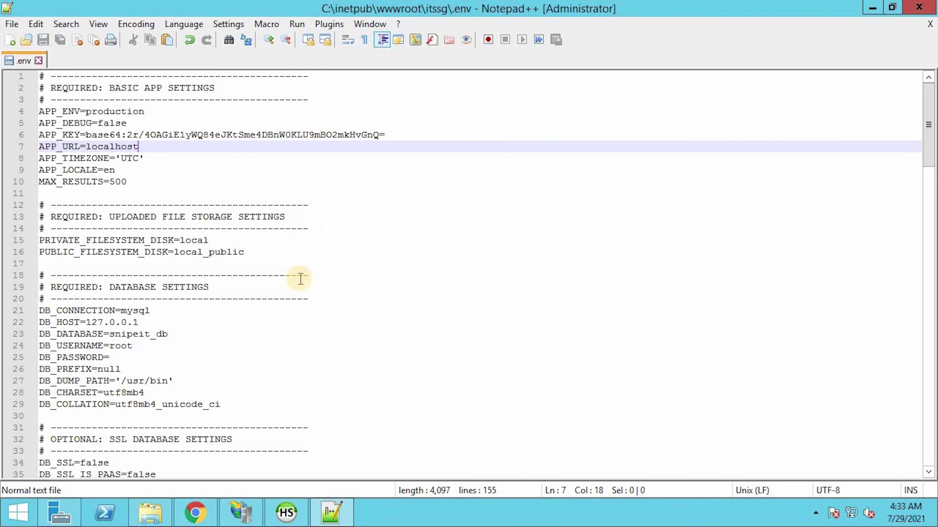
- Switch to Chrome, reload the Snipe-IT setup page at localhost/setup, dismiss the downloads bar, and review the Pre-Flight Check
click(195, 513)
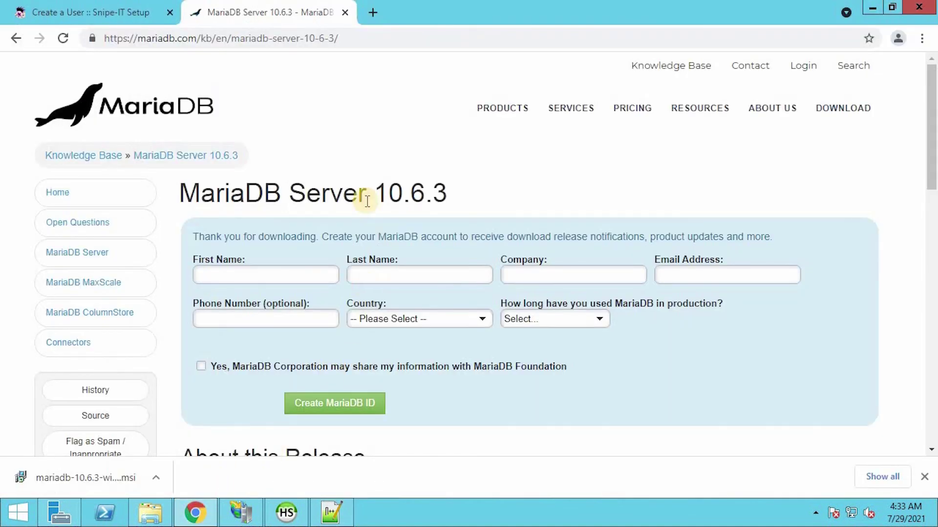
click(133, 17)
click(227, 35)
key(Return)
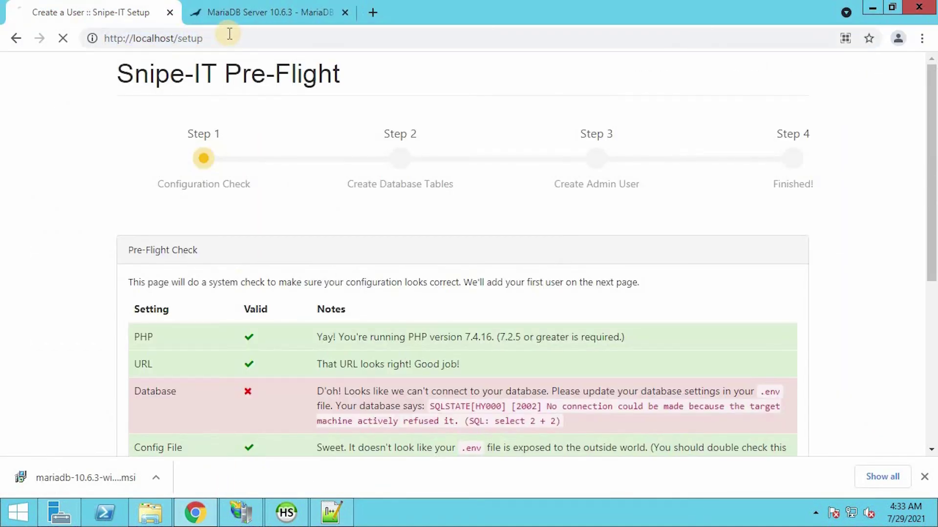
click(925, 477)
mouse_move(932, 316)
mouse_down()
mouse_move(933, 445)
mouse_move(933, 300)
mouse_up()
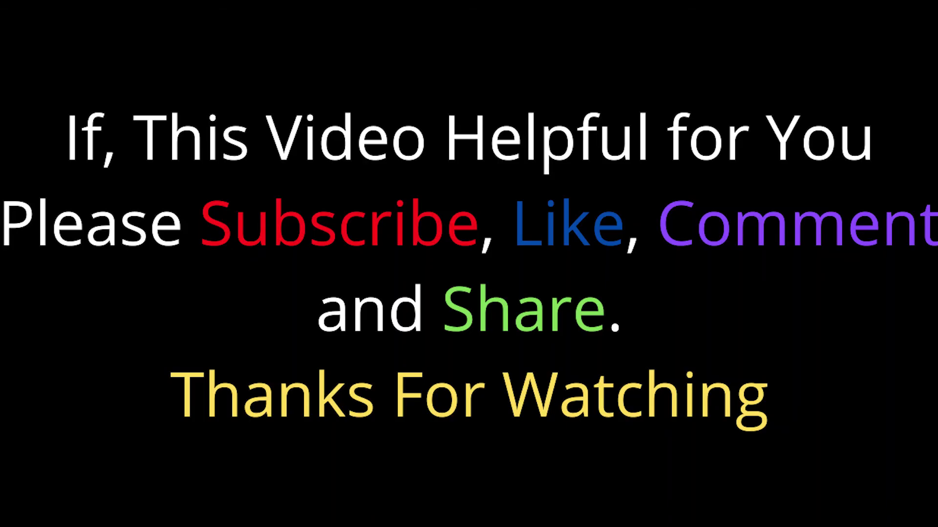